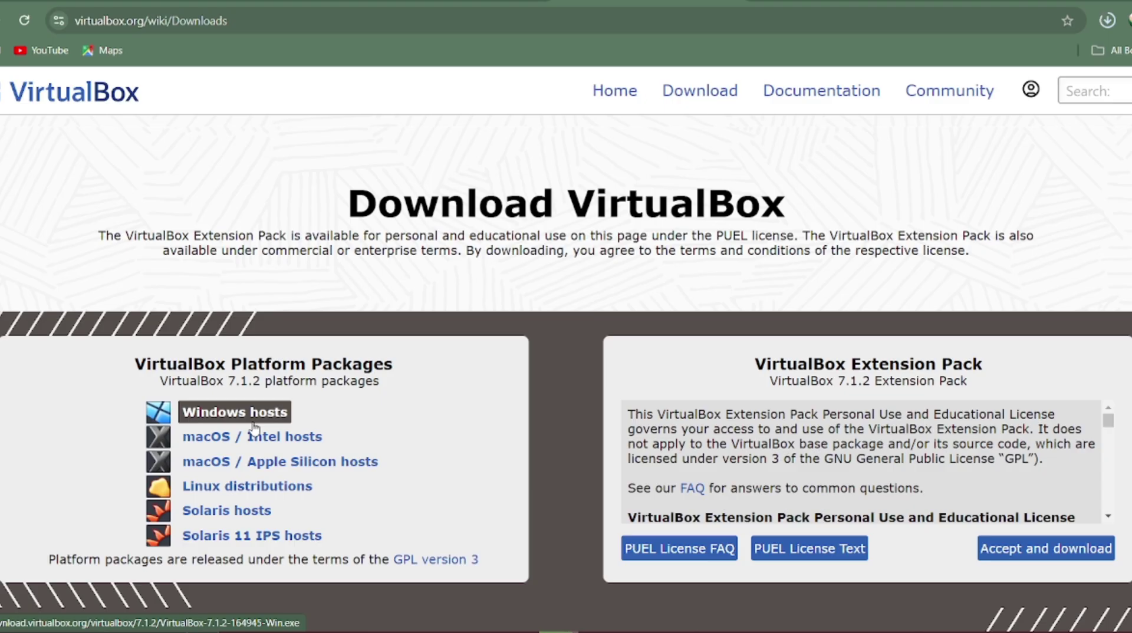
Download the VirtualBox Windows-hosts installer and dismiss the installer-already-running error.
click(264, 413)
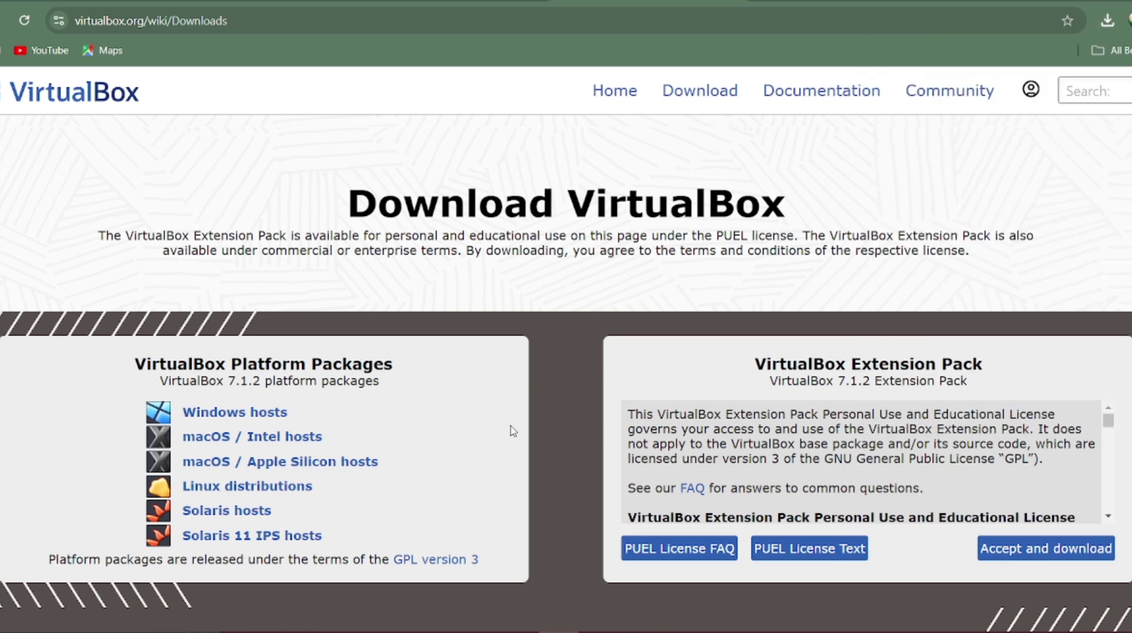
click(632, 367)
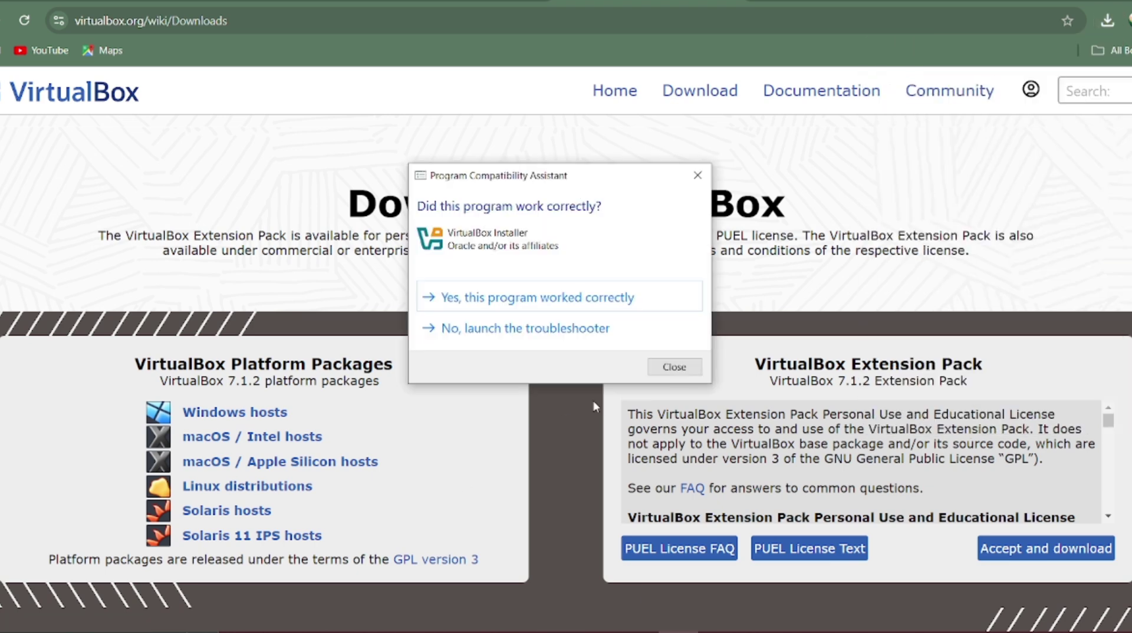
Launch the downloaded VirtualBox installer from Chrome's recent downloads.
click(602, 300)
click(1107, 21)
click(976, 106)
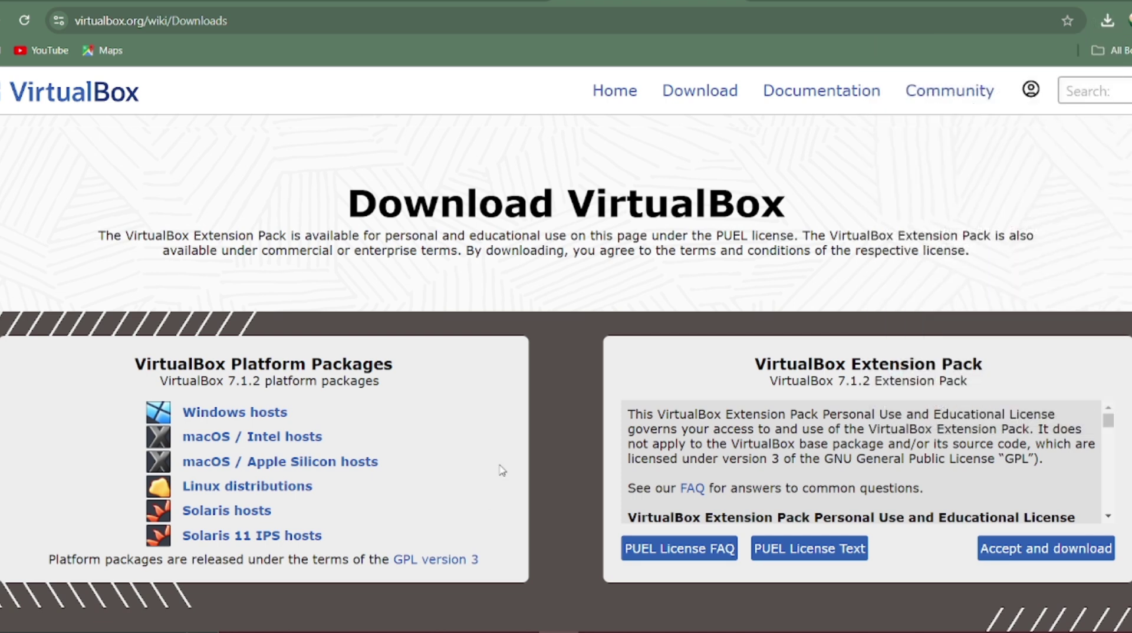
click(651, 376)
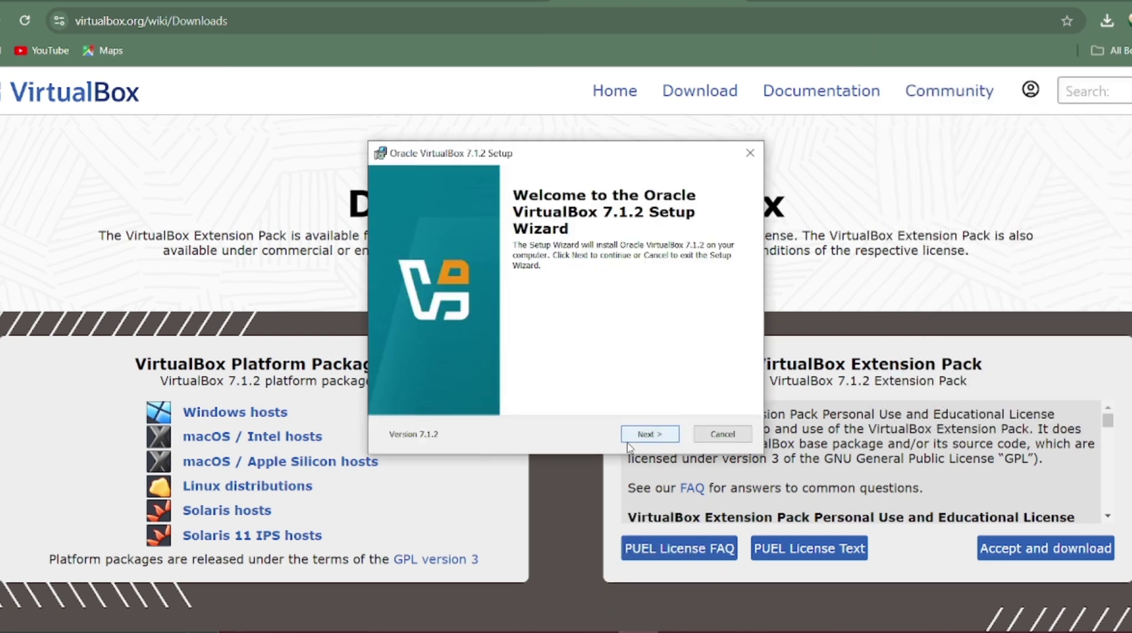
Accept the license and missing Python dependencies warning, install VirtualBox, and finish the wizard.
click(629, 439)
click(547, 373)
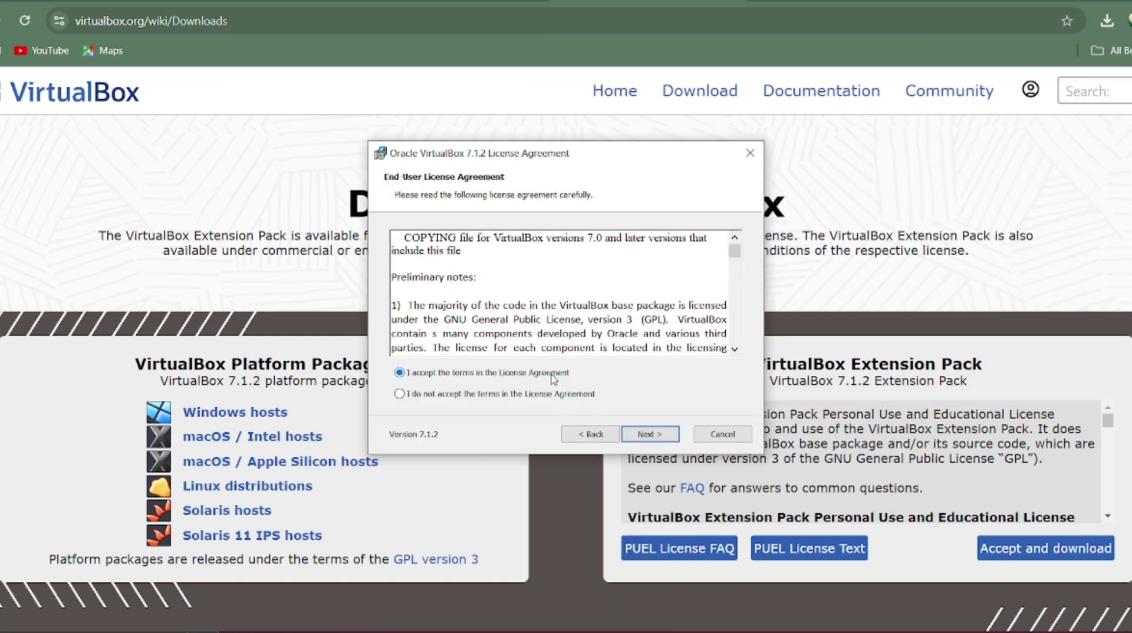
click(643, 435)
click(642, 434)
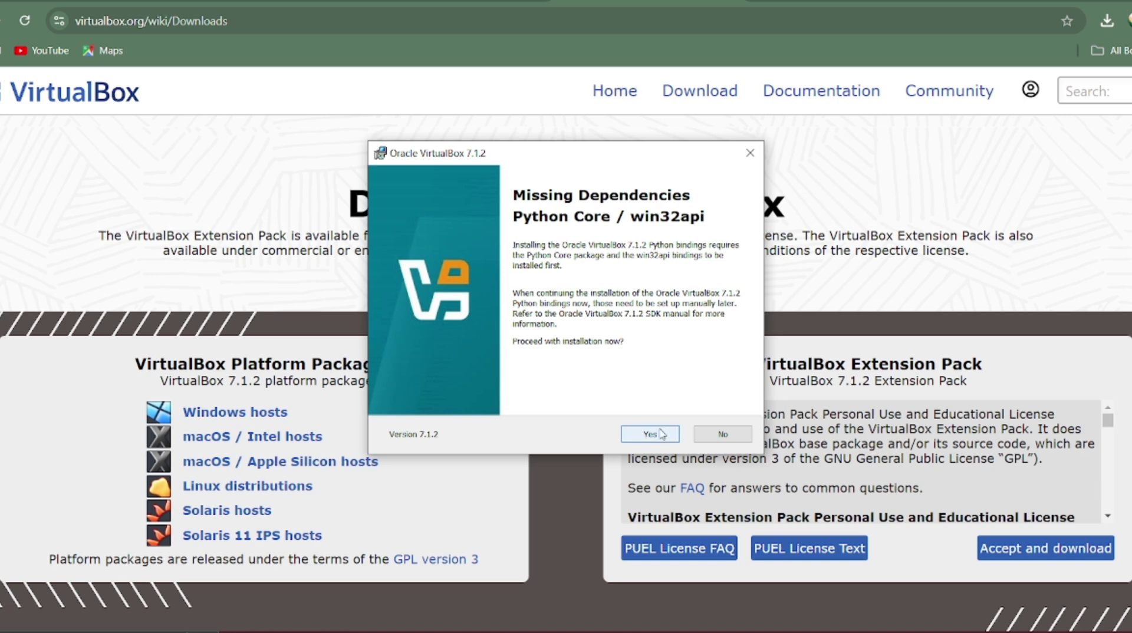
click(663, 438)
click(663, 439)
click(663, 439)
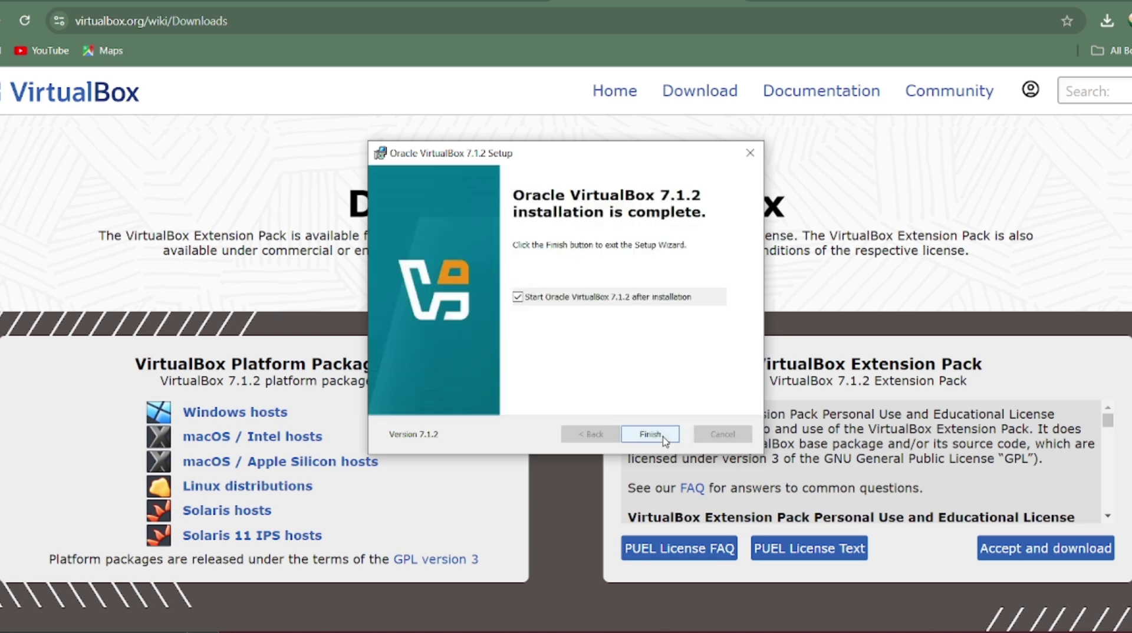
click(665, 439)
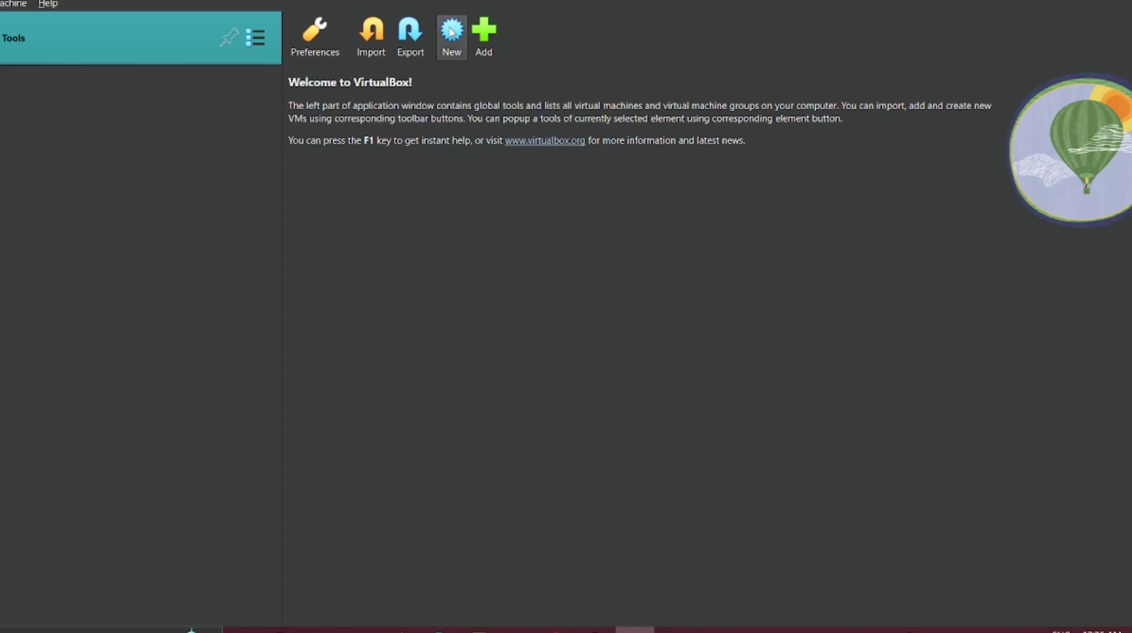
Start a new virtual machine named KaliLinux with the Debian subtype.
click(452, 33)
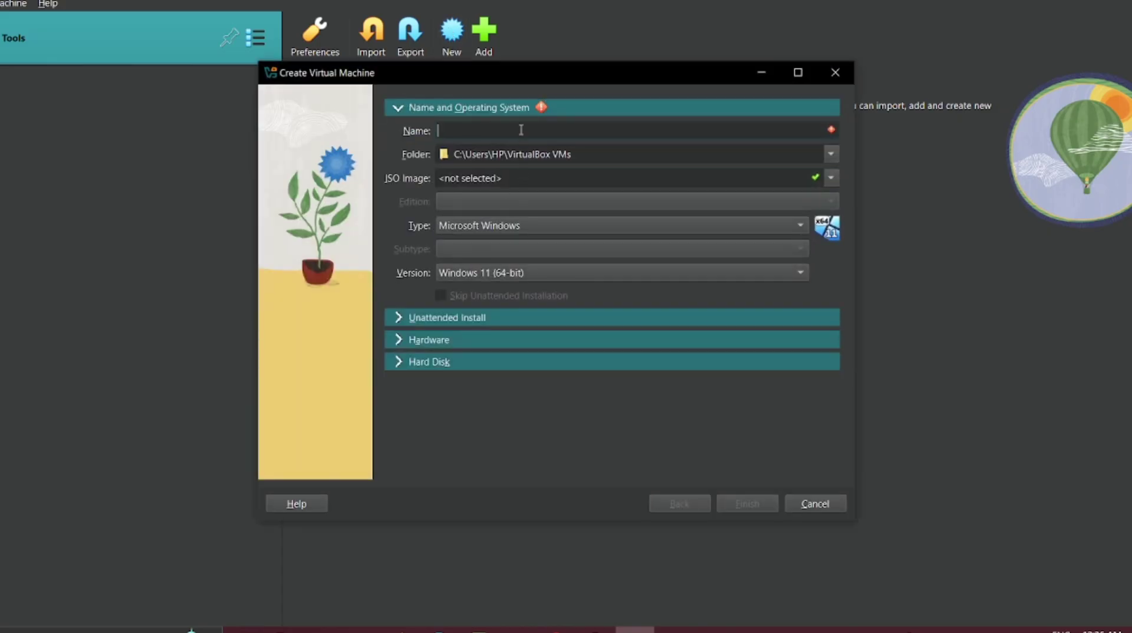
text(KaliLinux)
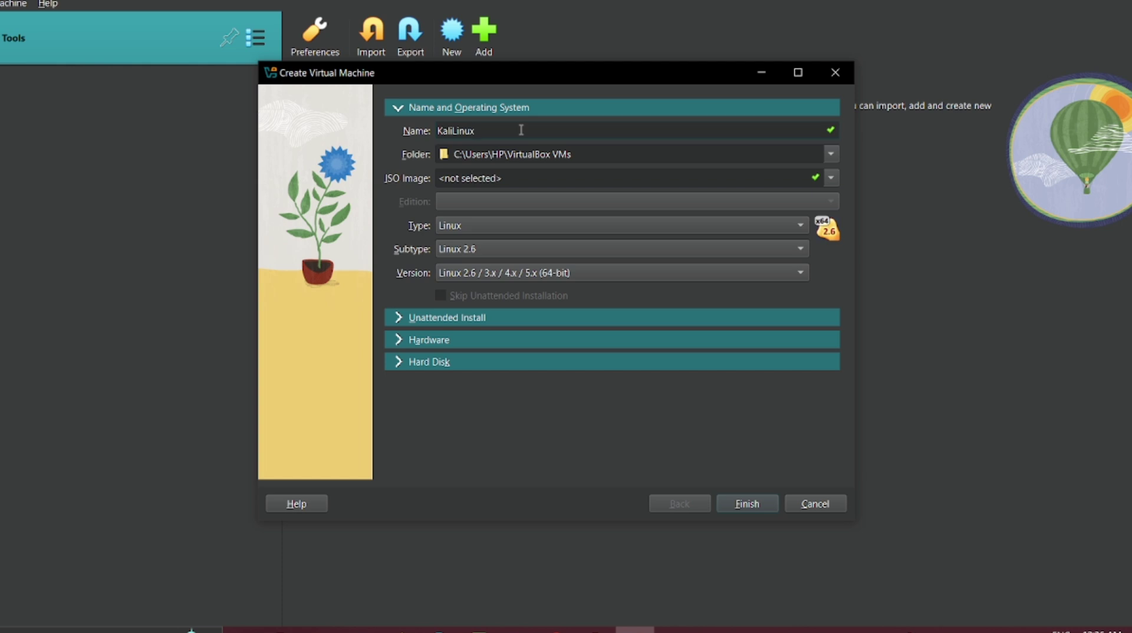
click(552, 250)
click(548, 290)
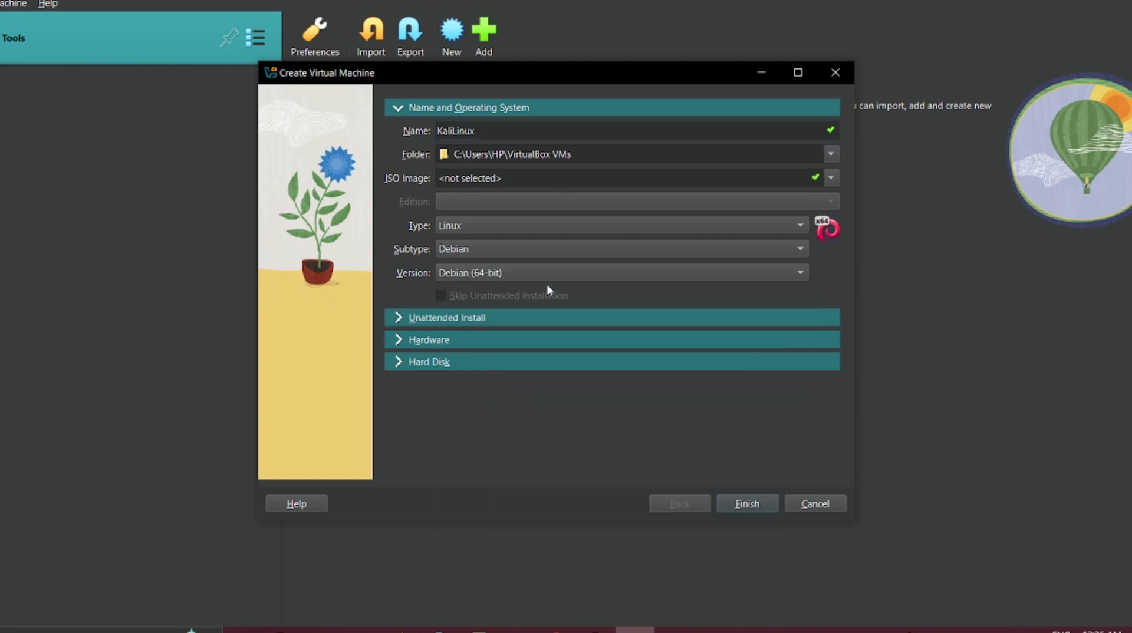
Give it 8192 MB memory and a roughly 30 GB disk, then create it.
click(528, 320)
click(522, 338)
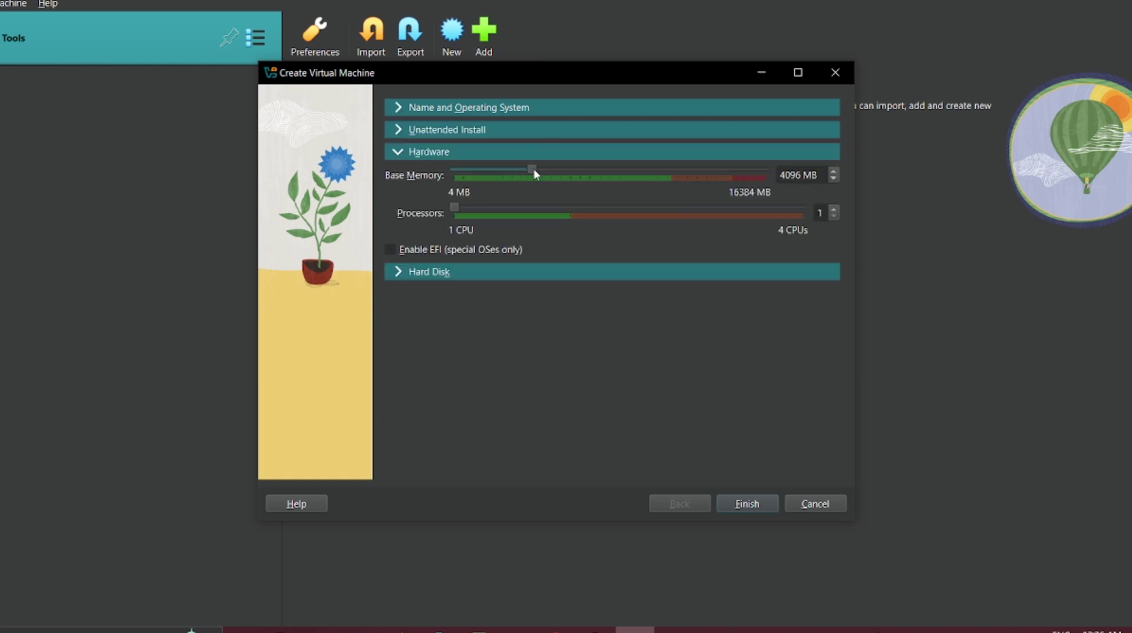
drag(534, 170, 611, 173)
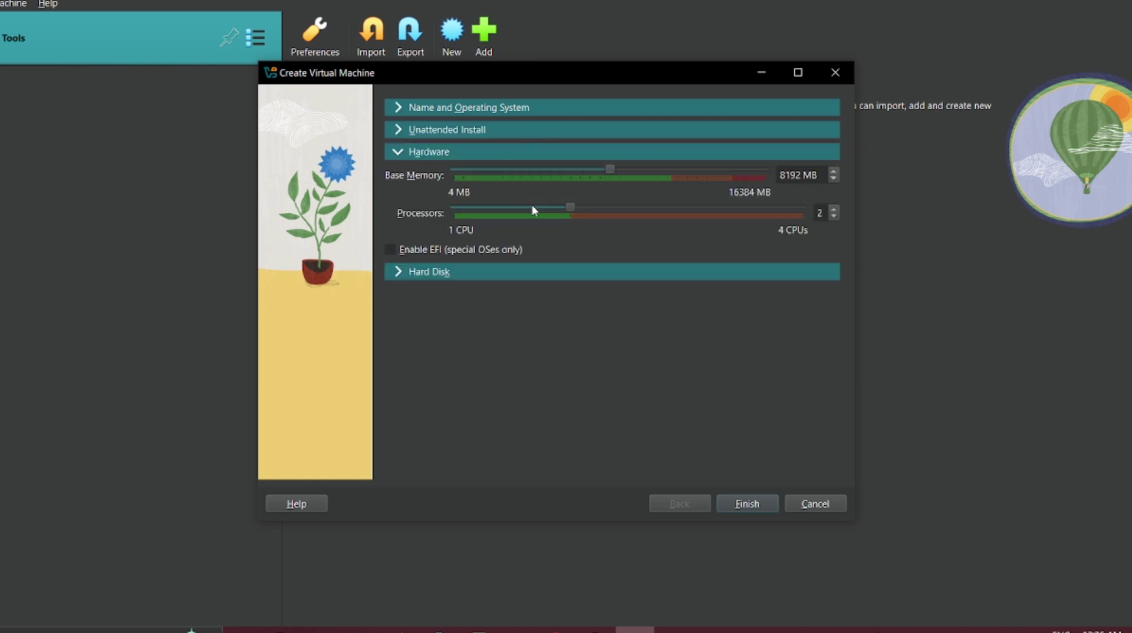
click(553, 272)
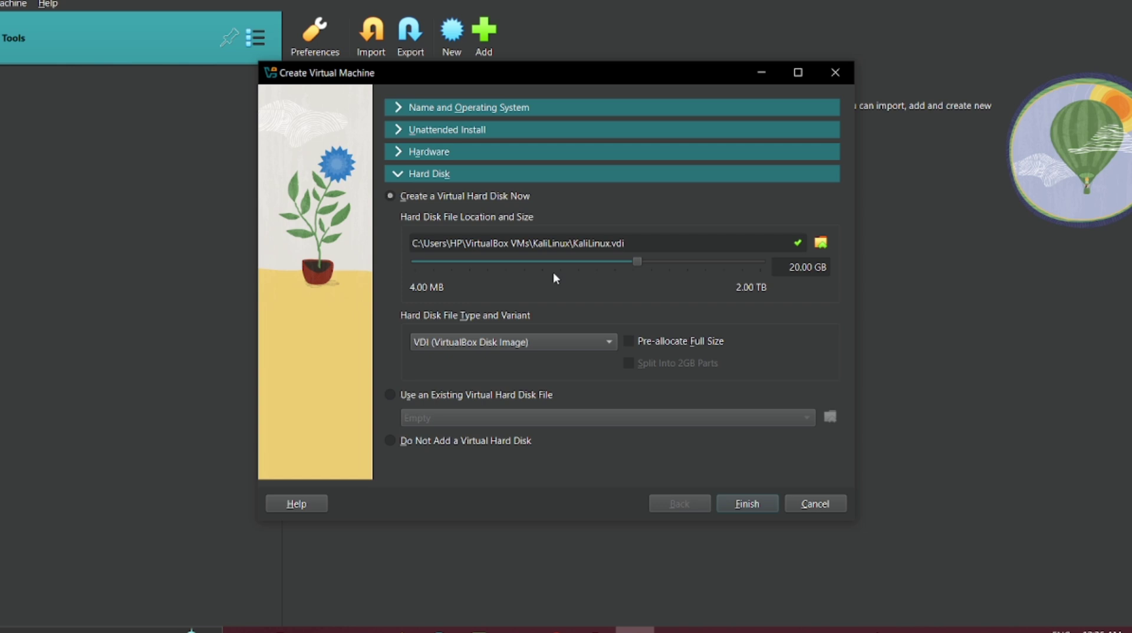
drag(636, 261, 649, 261)
click(746, 504)
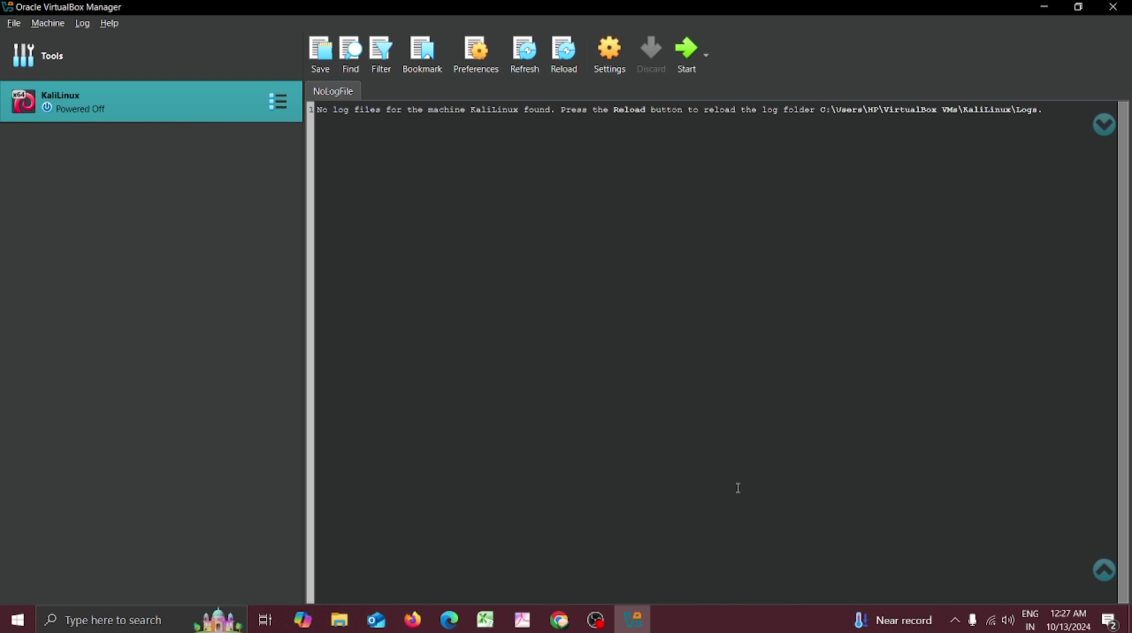
Raise KaliLinux's video memory to 128 MB and save the settings.
click(610, 53)
click(542, 215)
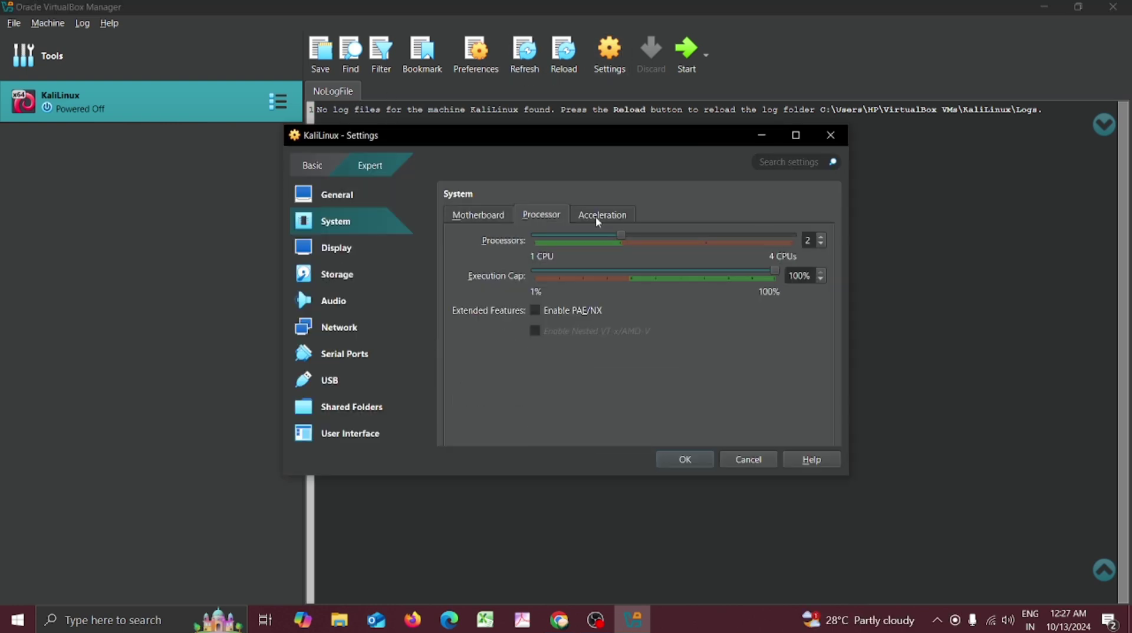
click(375, 254)
drag(566, 238, 769, 238)
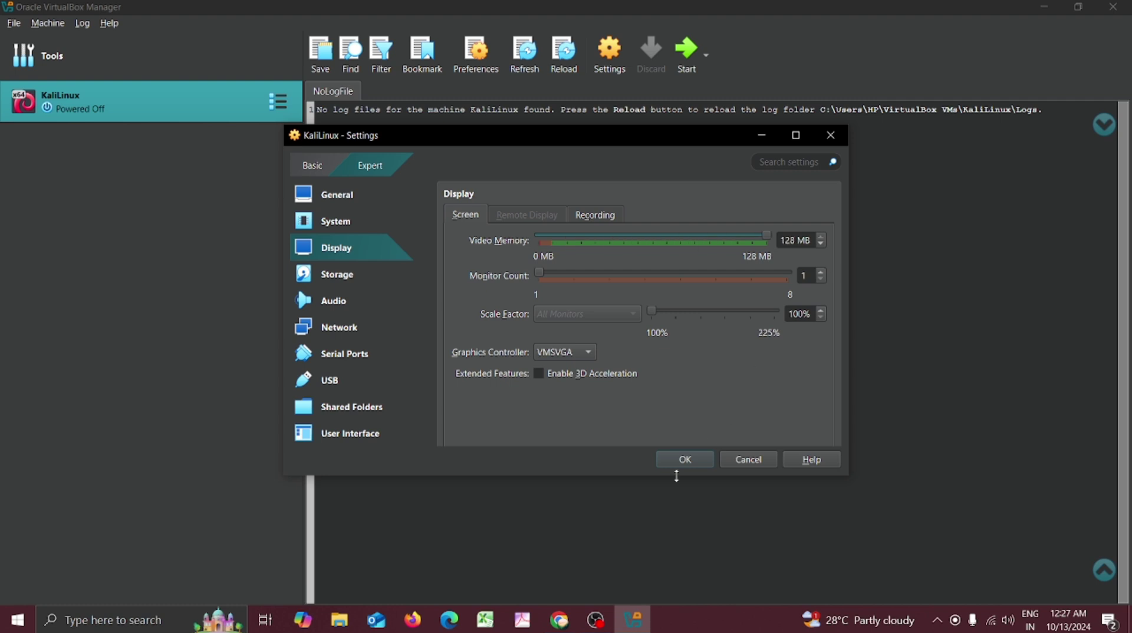
click(677, 462)
Make the shared clipboard bidirectional and enable 3D acceleration.
click(608, 58)
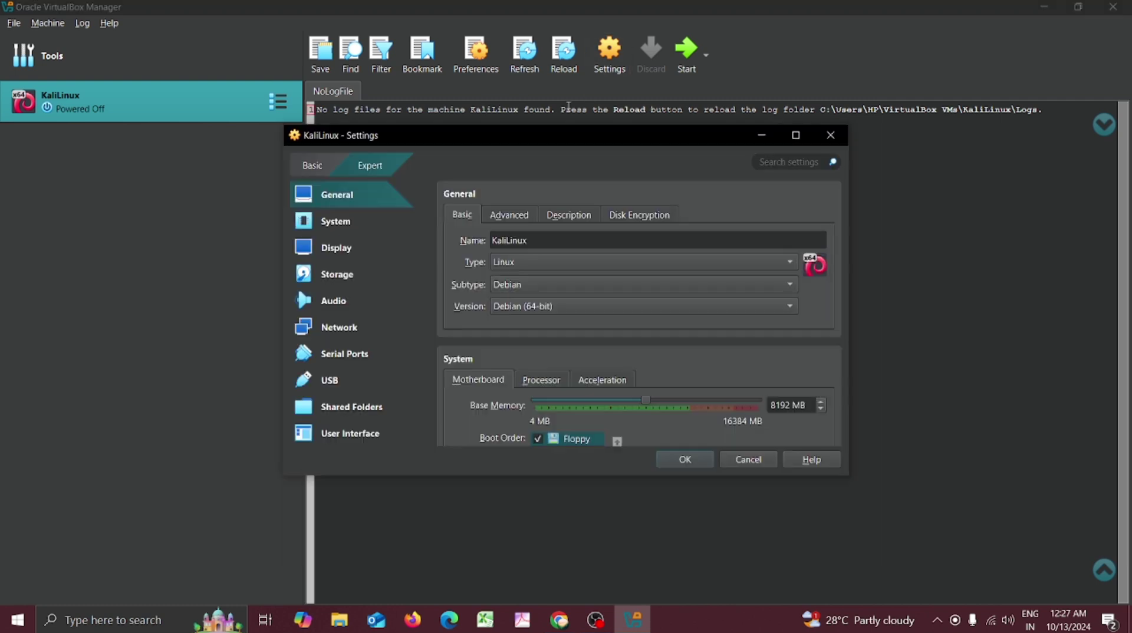
click(507, 216)
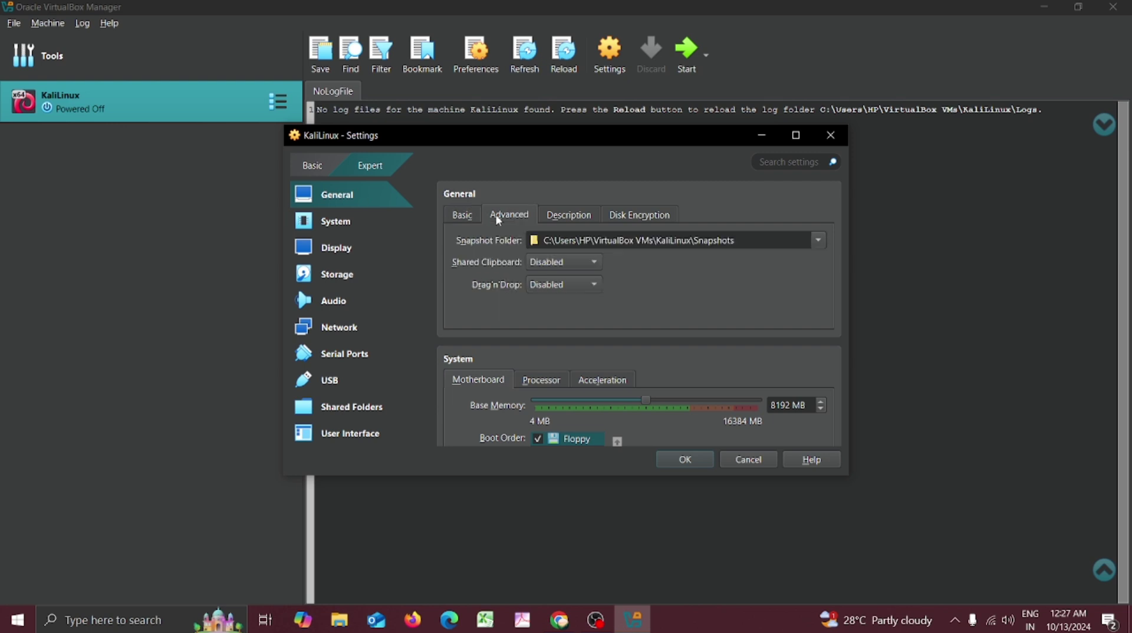
click(550, 262)
click(552, 317)
click(399, 252)
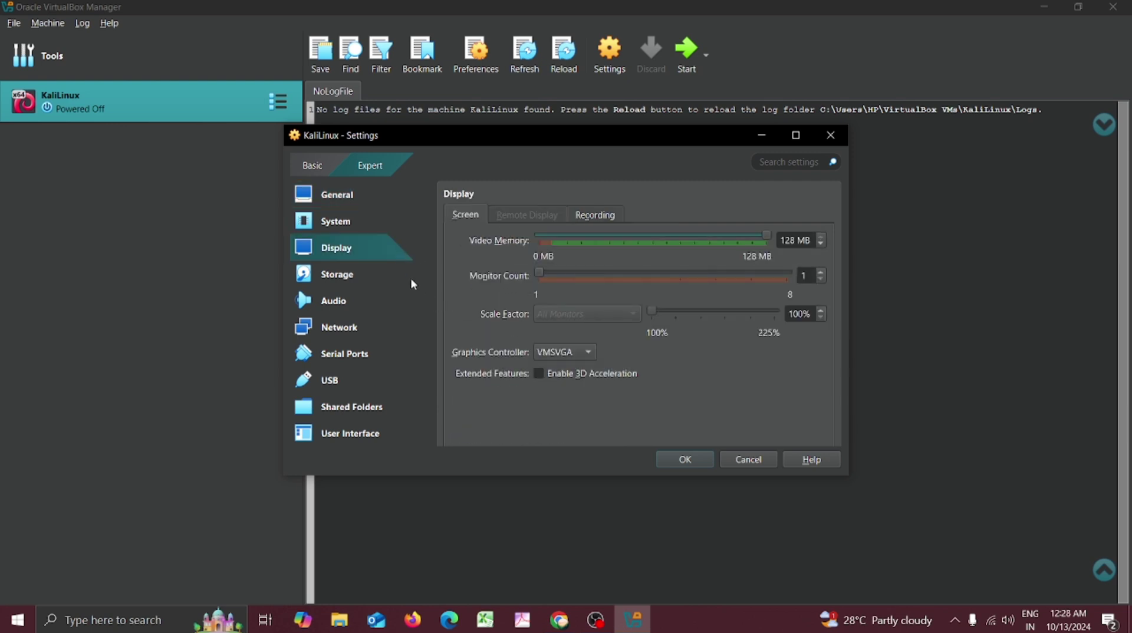
click(539, 373)
Attach the kali-linux-2024.3-installer-amd64 ISO to the empty optical drive.
click(318, 278)
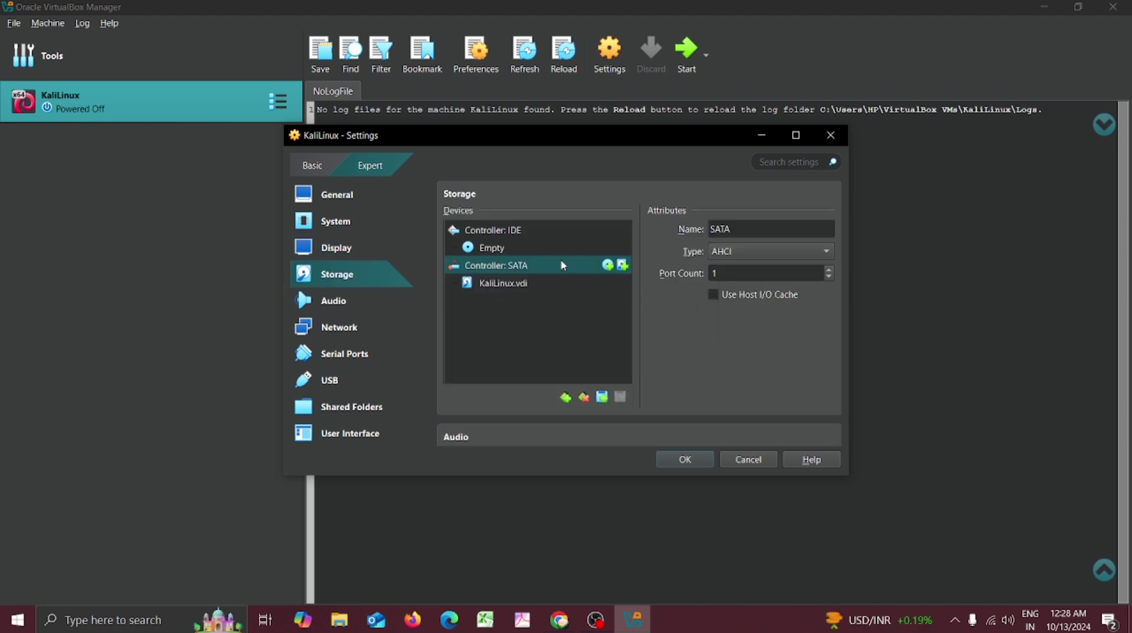
click(491, 248)
click(838, 234)
click(870, 262)
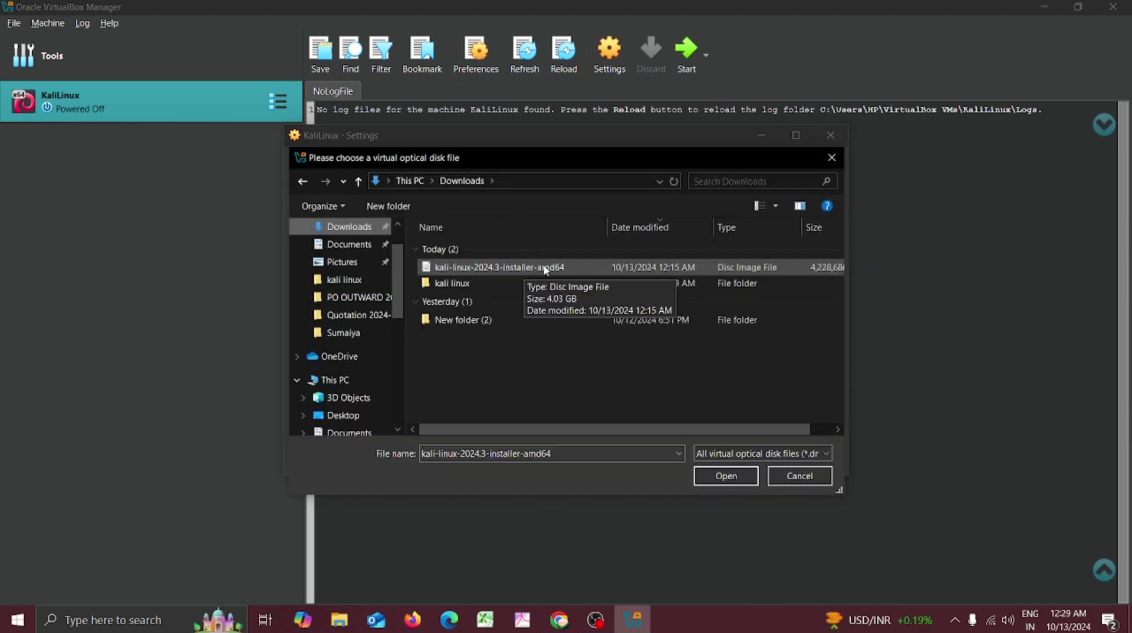
click(545, 268)
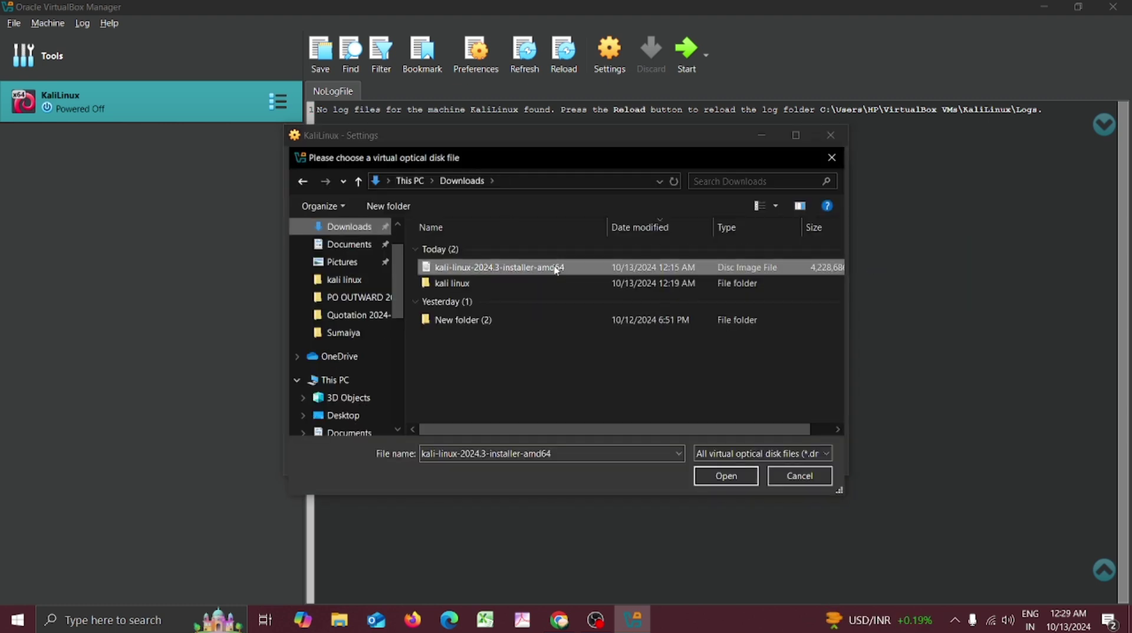
click(737, 475)
scroll(670, 222, down, 5)
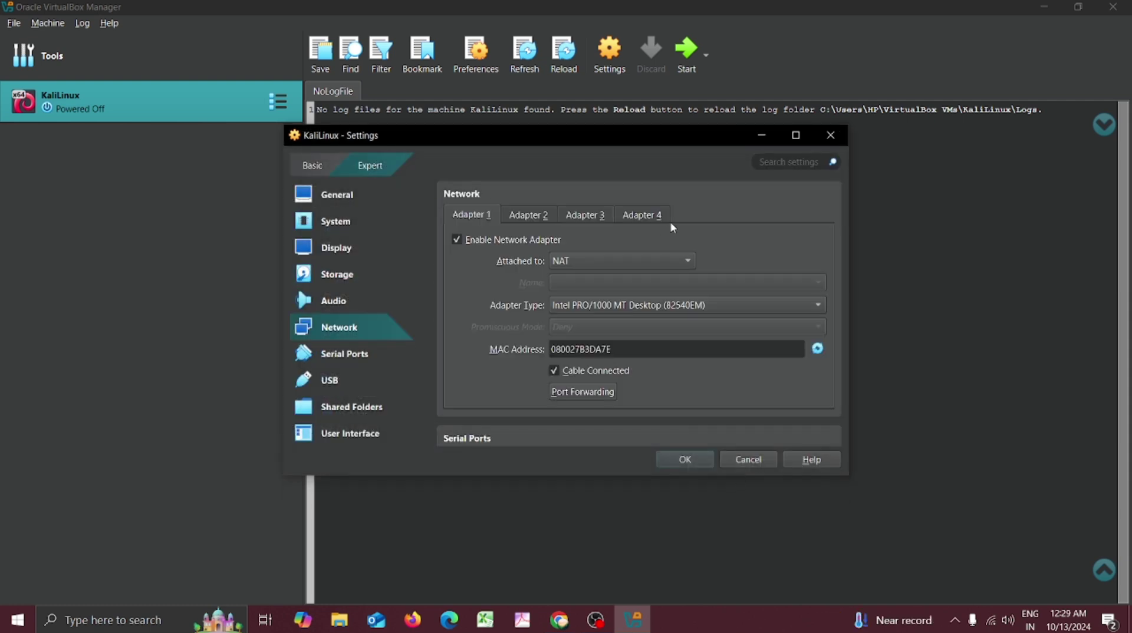
Attach Adapter 1 to Bridged Adapter instead of NAT and save the settings.
click(655, 257)
click(647, 278)
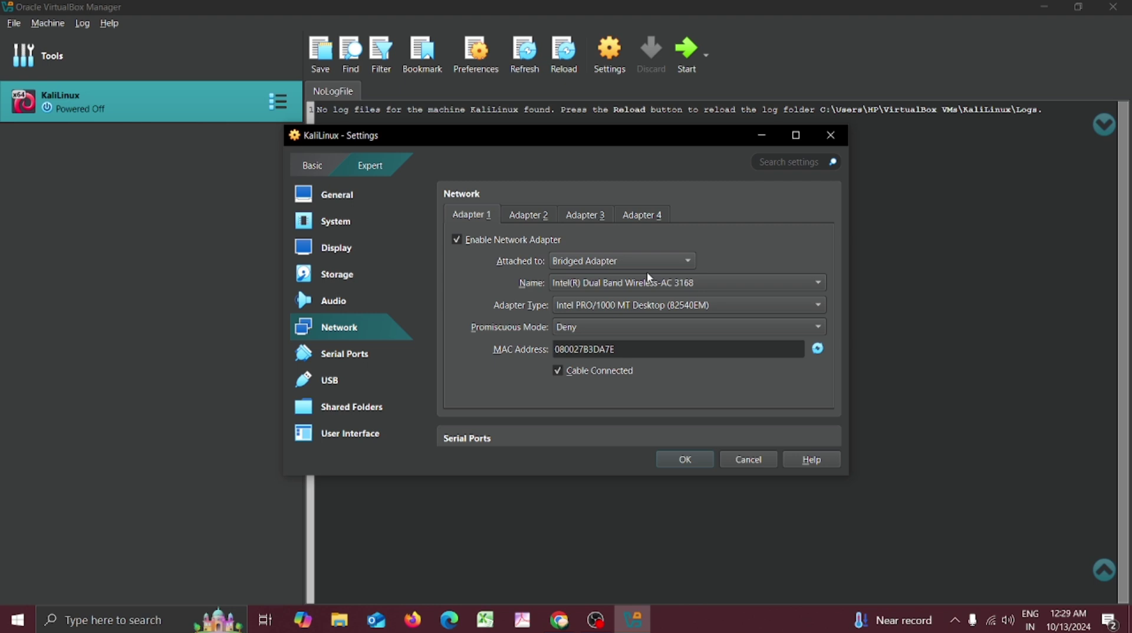
click(685, 460)
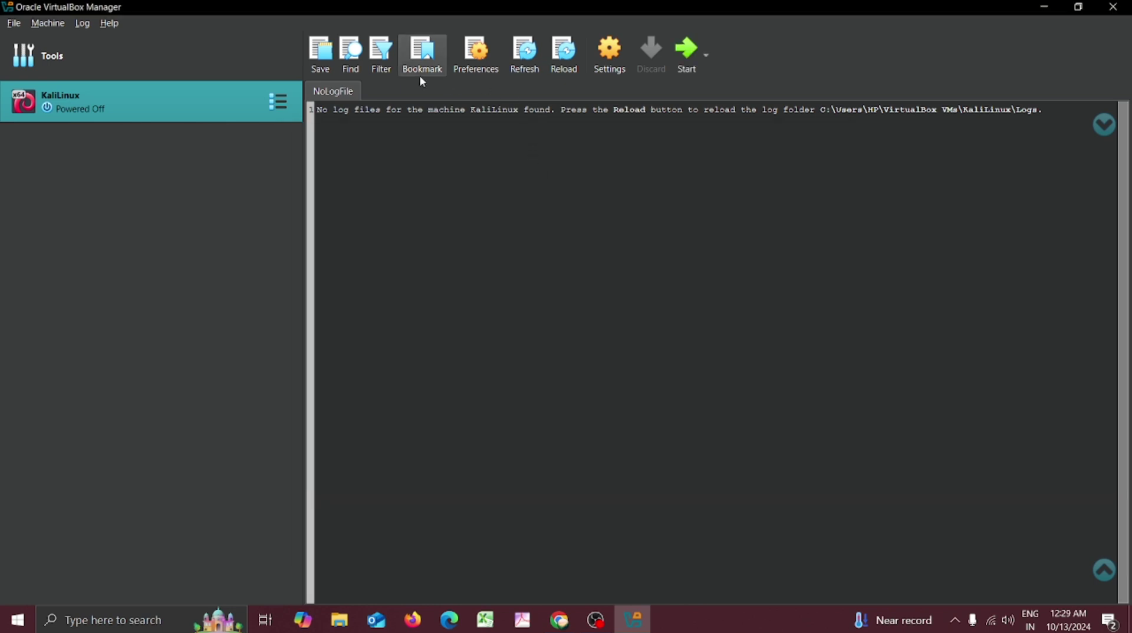
Boot KaliLinux, let it capture keyboard and mouse, and choose Graphical install.
click(678, 77)
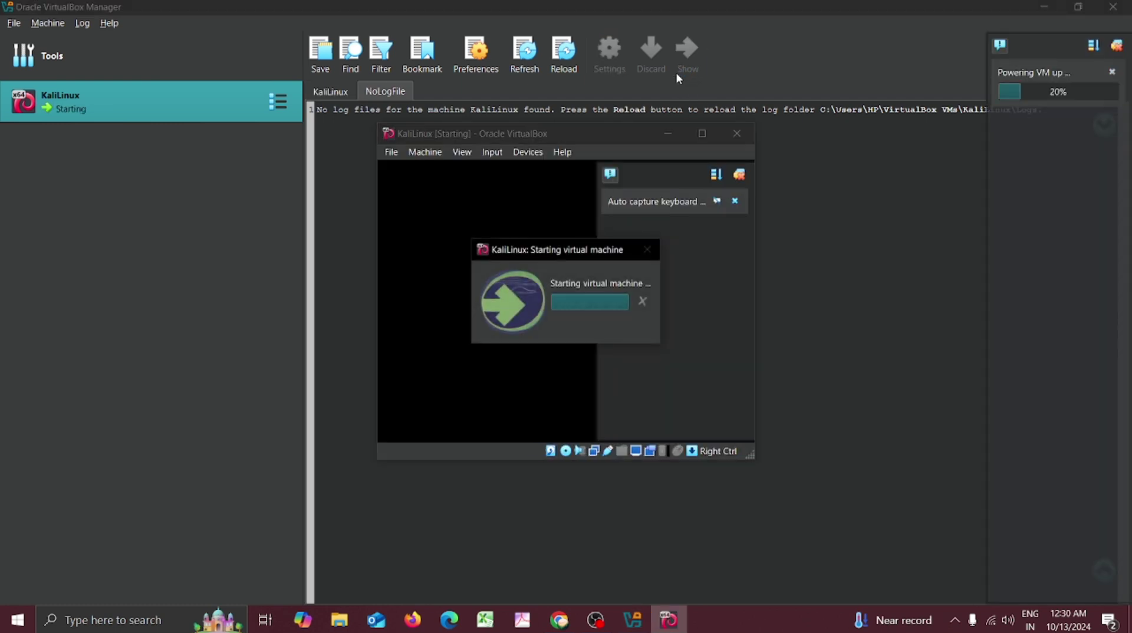
click(417, 349)
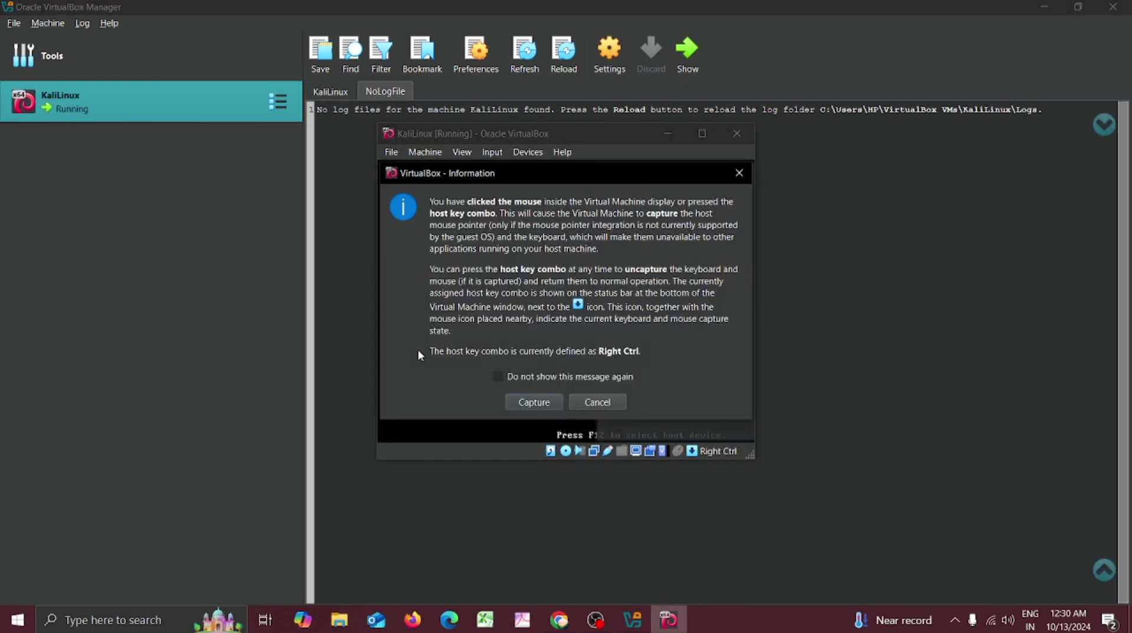
click(541, 405)
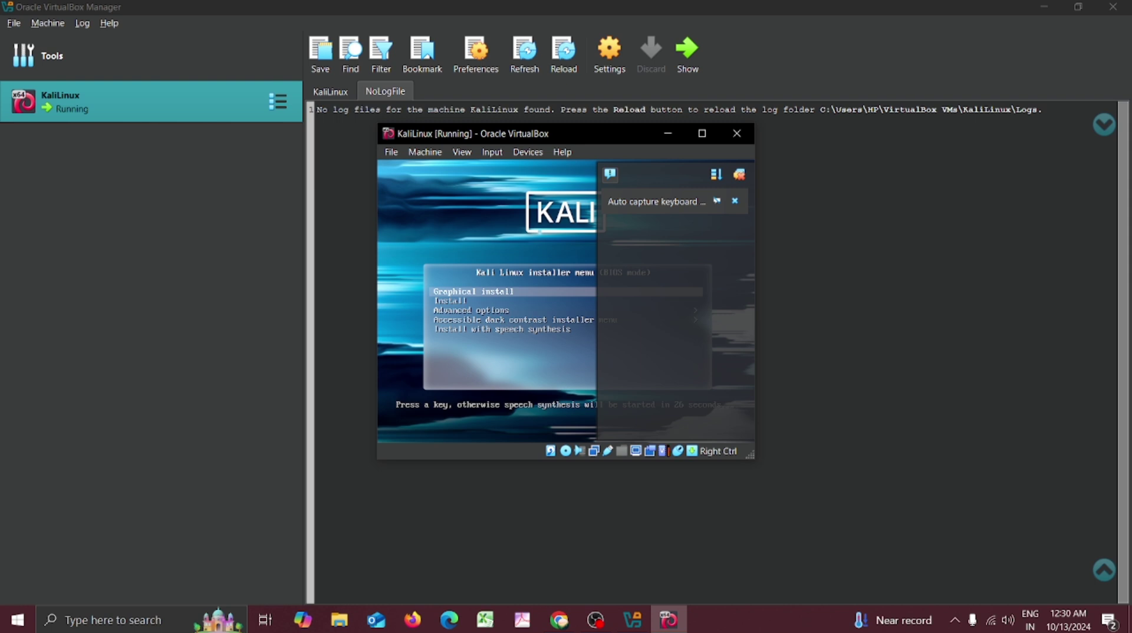
key(Return)
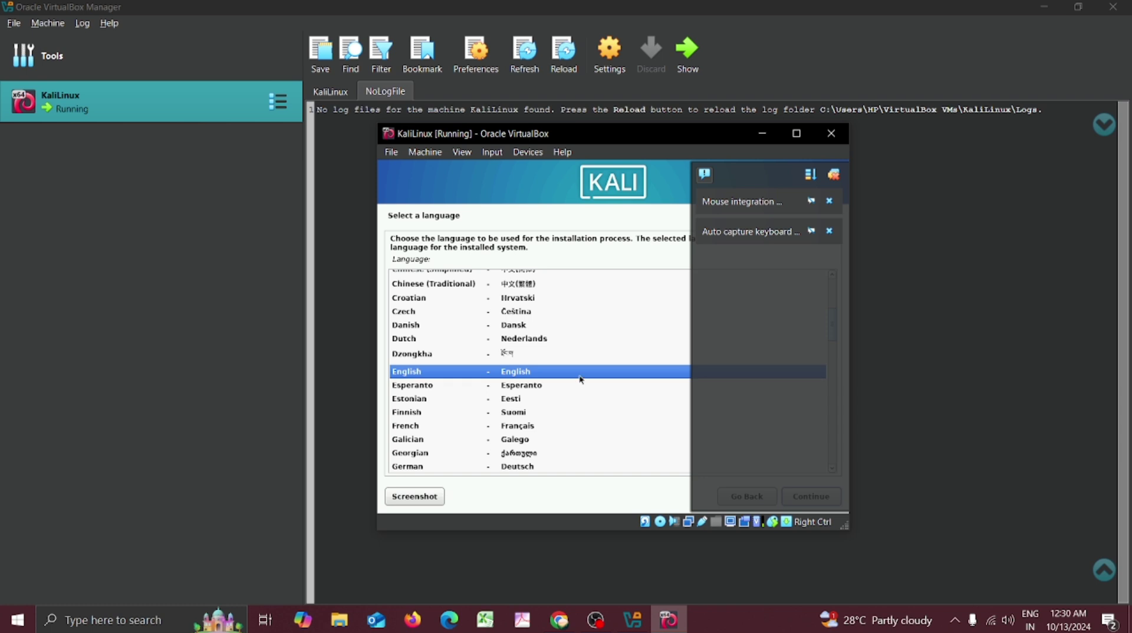
Accept English, the United States location and the American English keymap.
click(822, 500)
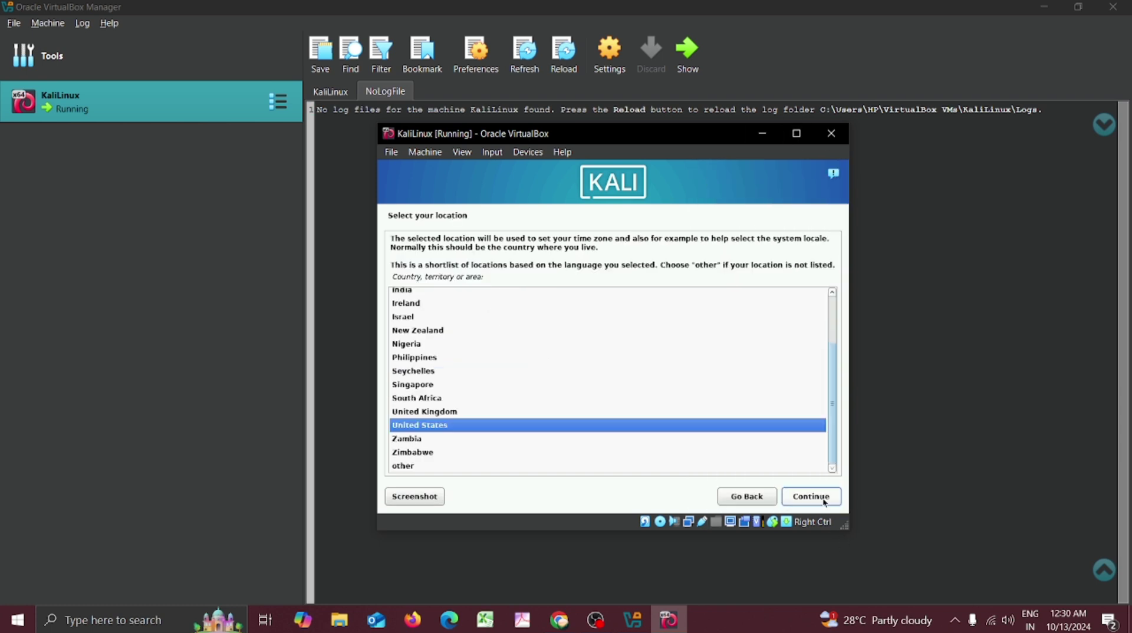
click(612, 292)
click(822, 500)
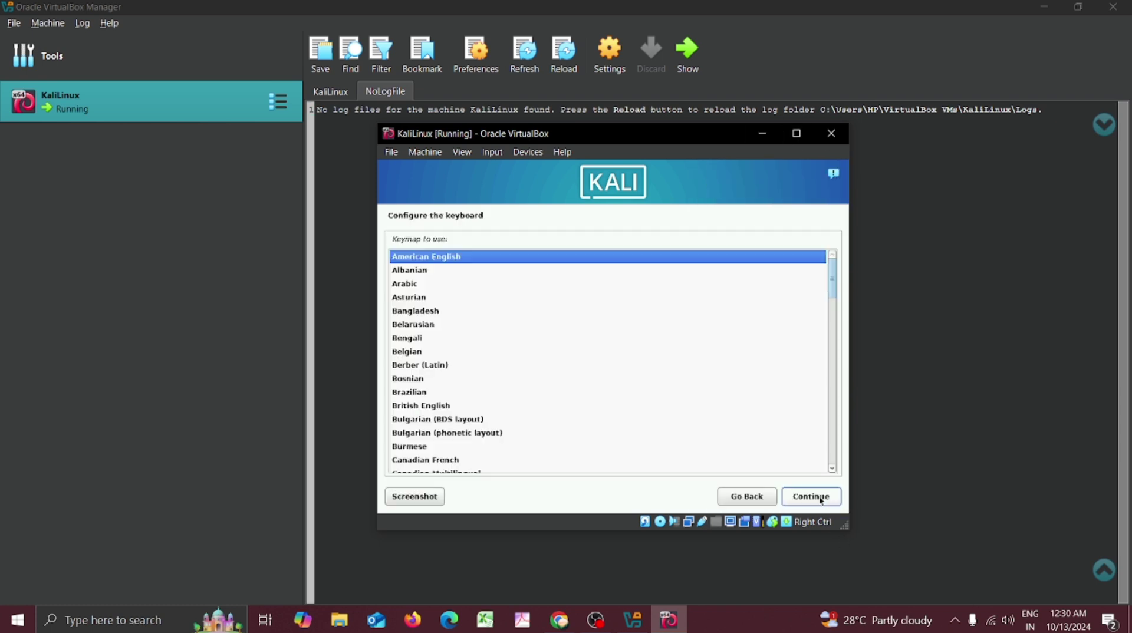
click(820, 500)
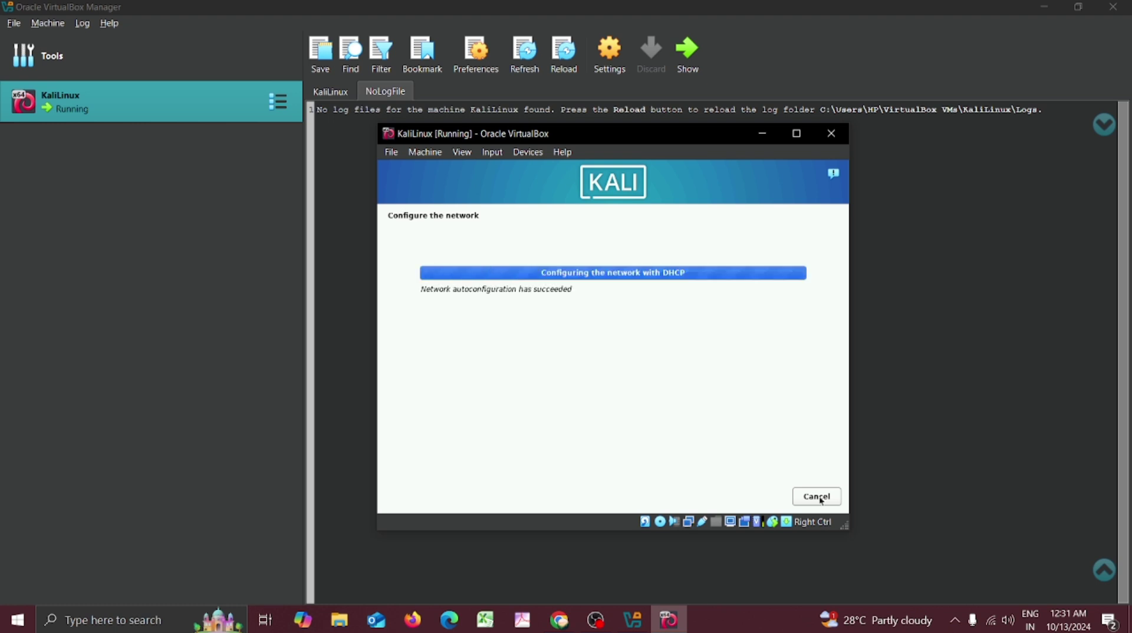
Keep the default hostname and empty domain, accept the user defaults, and enter the password twice.
click(818, 496)
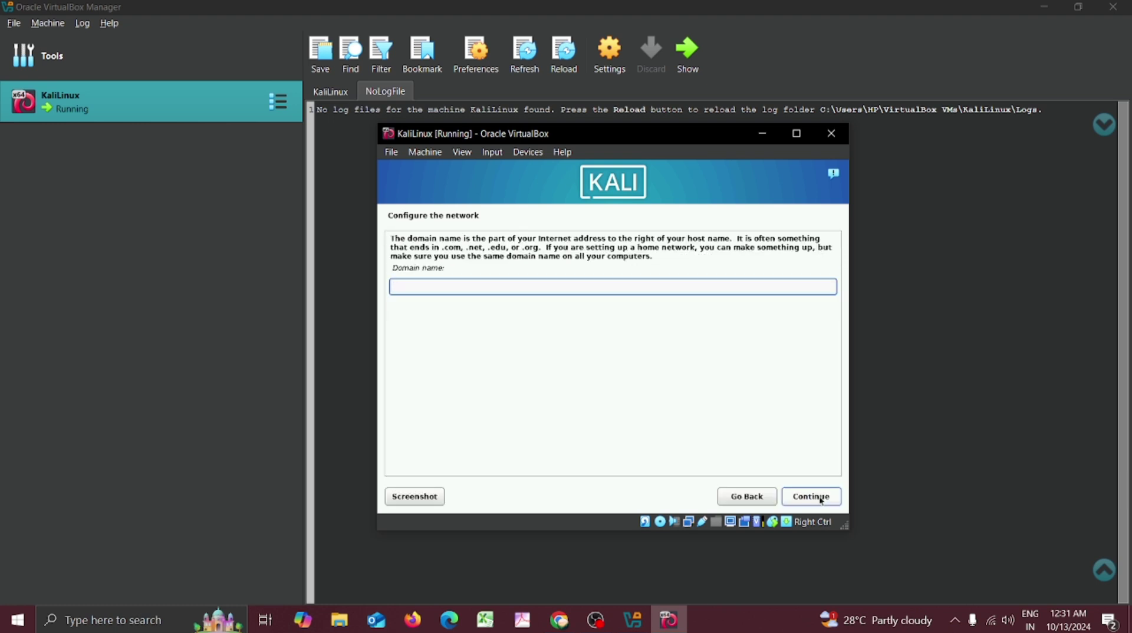
click(819, 496)
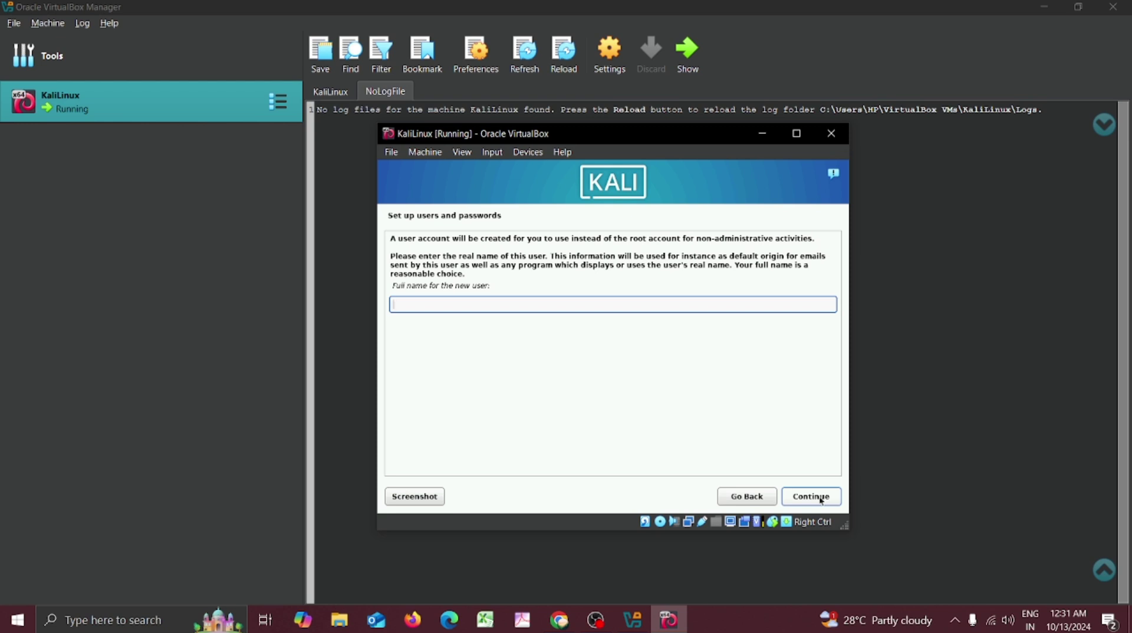
click(821, 498)
click(821, 498)
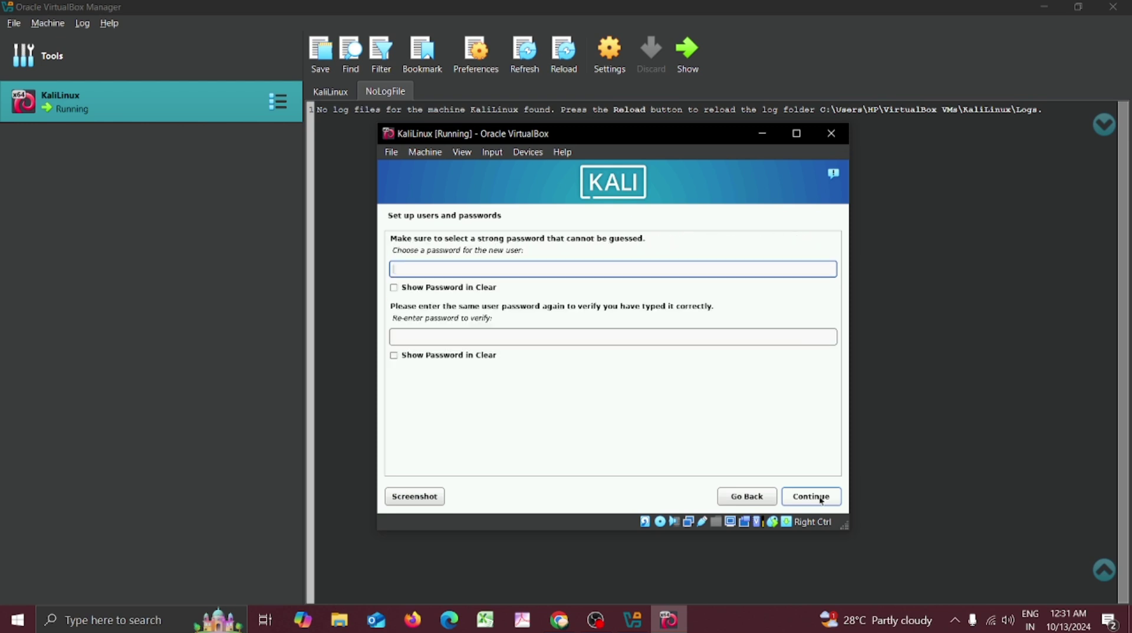
text(kali)
click(688, 334)
text(kali)
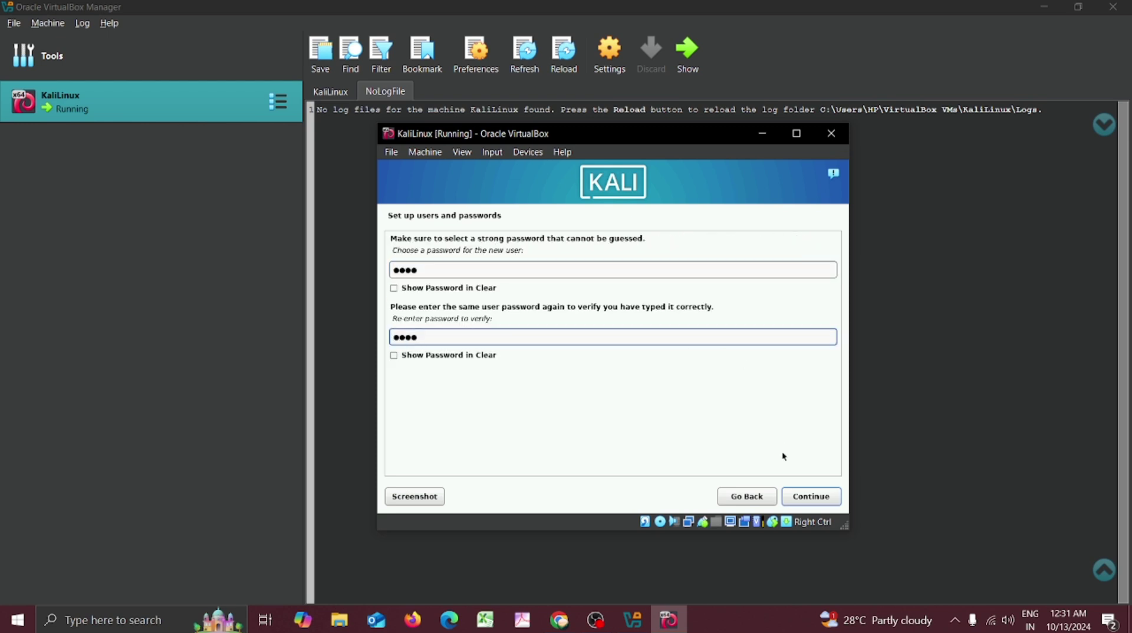
click(804, 498)
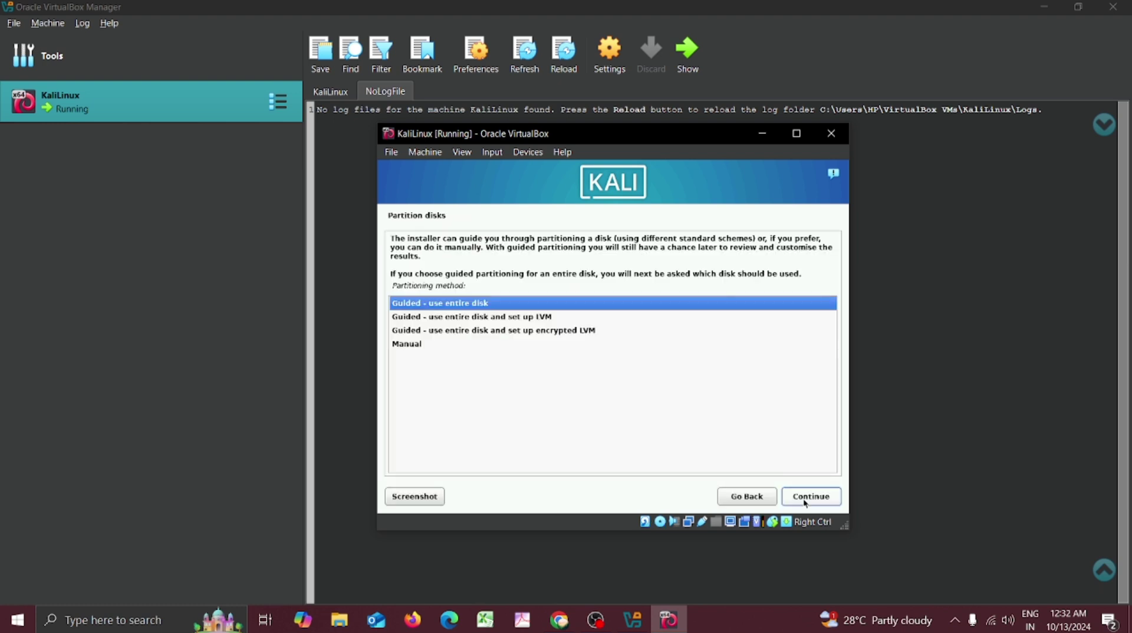
Use guided whole-disk partitioning with all files in one partition and write the changes.
click(805, 501)
click(805, 501)
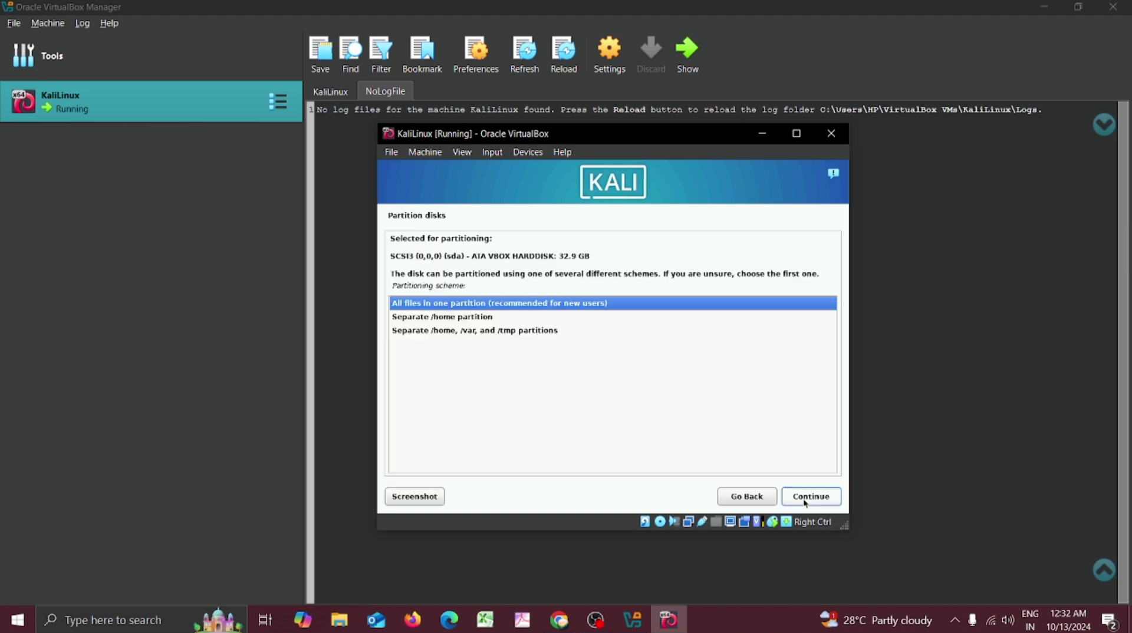
click(805, 501)
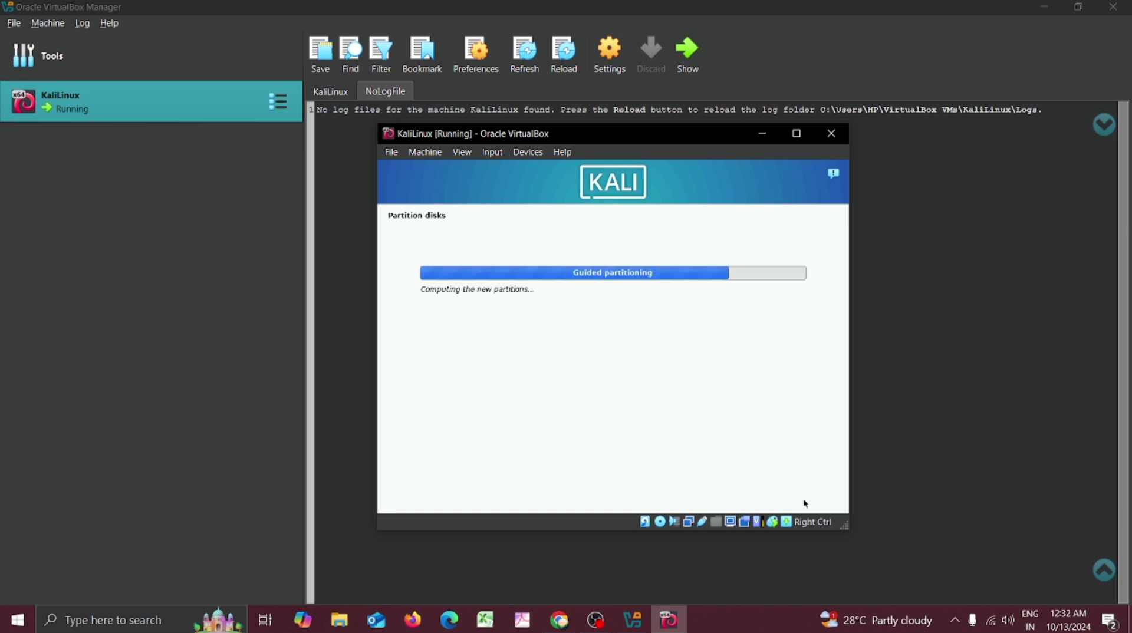
click(805, 501)
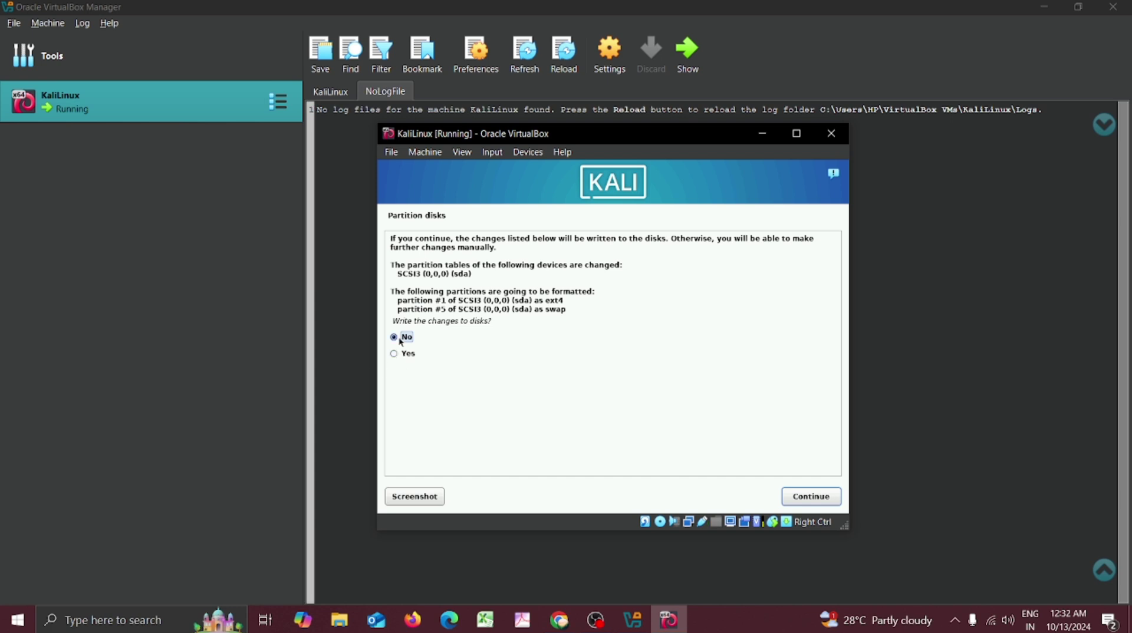
click(395, 354)
click(831, 499)
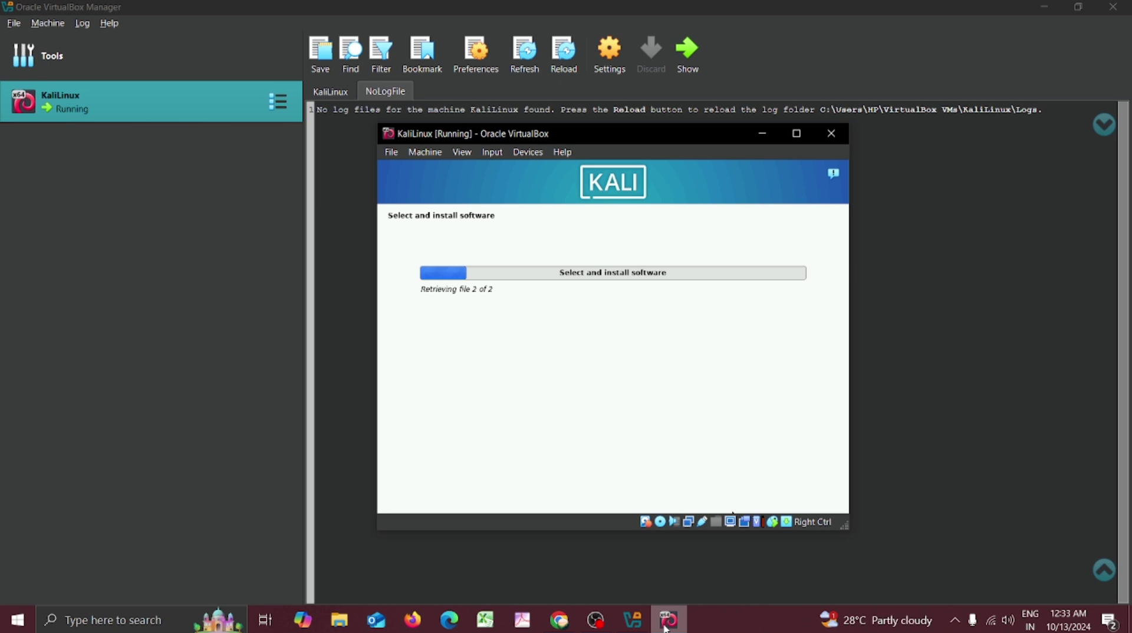
Swap Xfce for GNOME in the software selection and start installing it.
key(Down)
key(space)
key(Down)
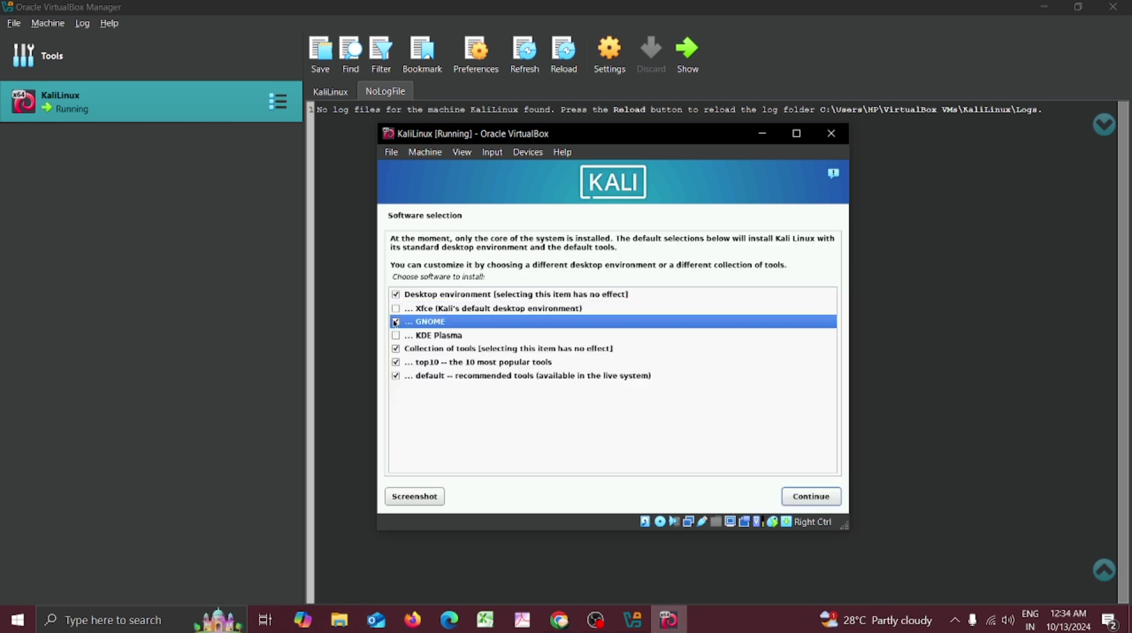
key(space)
click(799, 500)
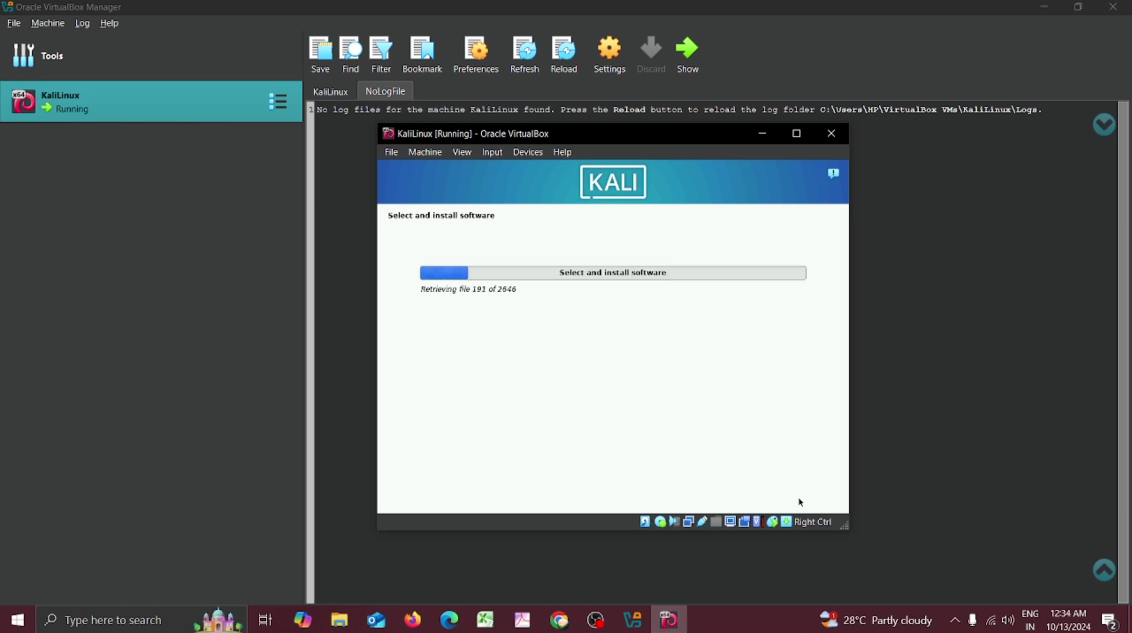
click(595, 620)
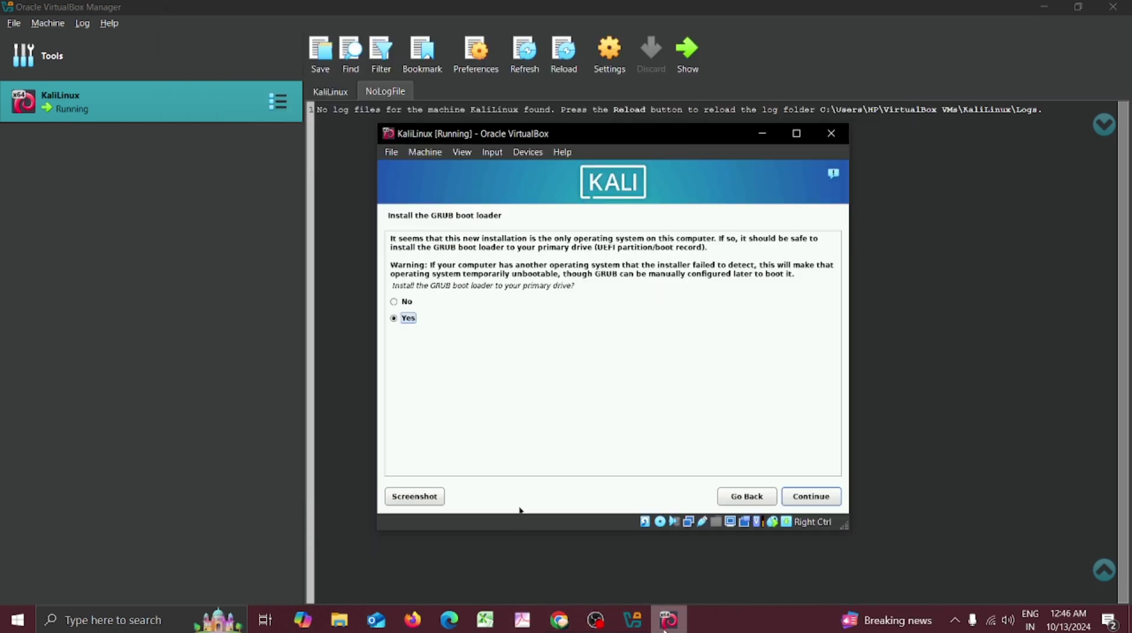
Install GRUB on /dev/sda and finish the installation so the VM reboots.
click(811, 496)
click(702, 304)
click(811, 496)
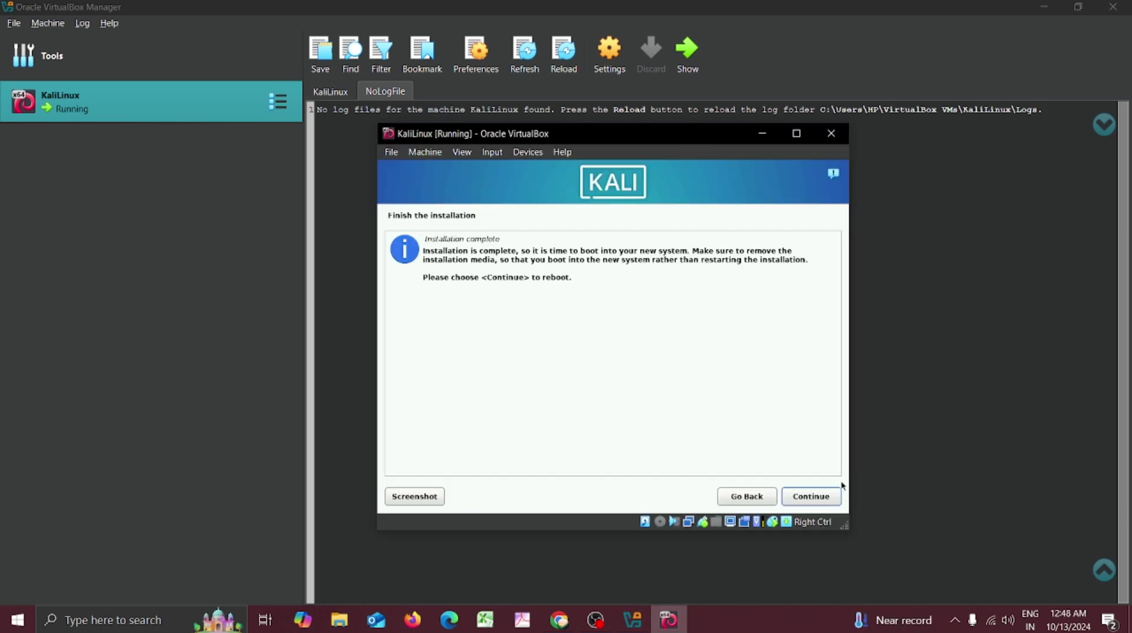
click(826, 498)
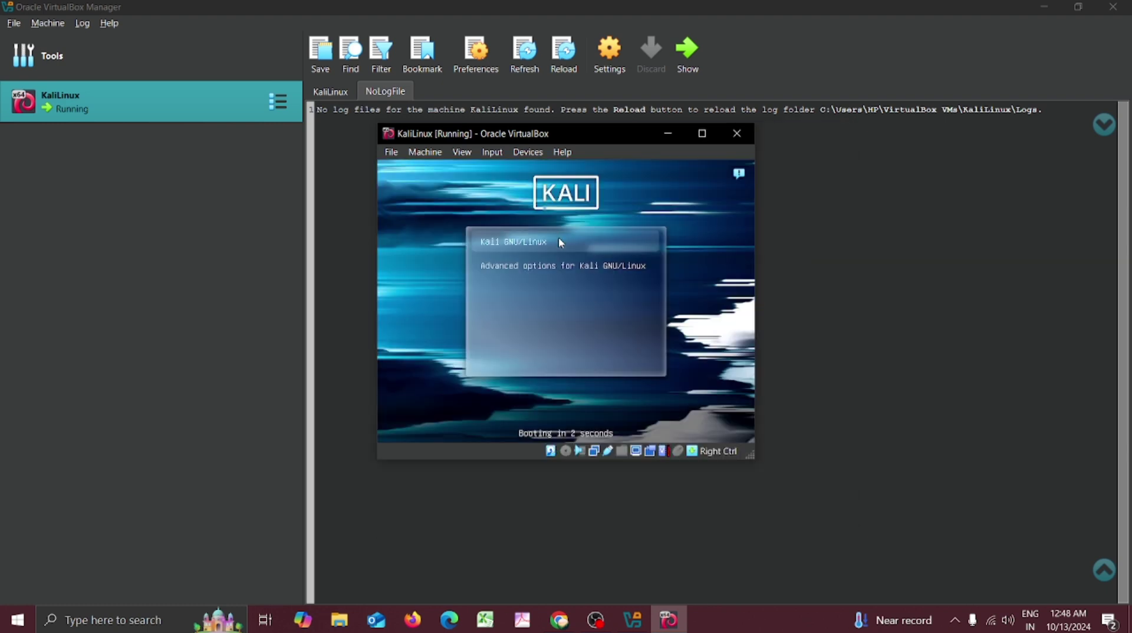
Let the VM capture keyboard and mouse, suppress the capture notice, and maximize the VM window.
click(558, 237)
click(532, 377)
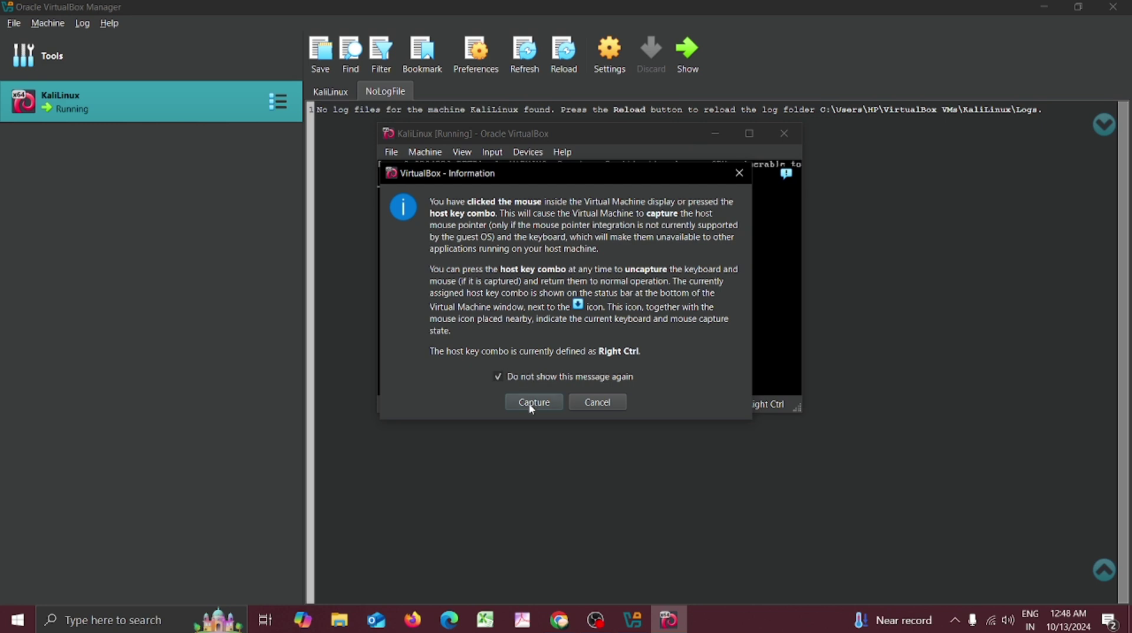
click(534, 400)
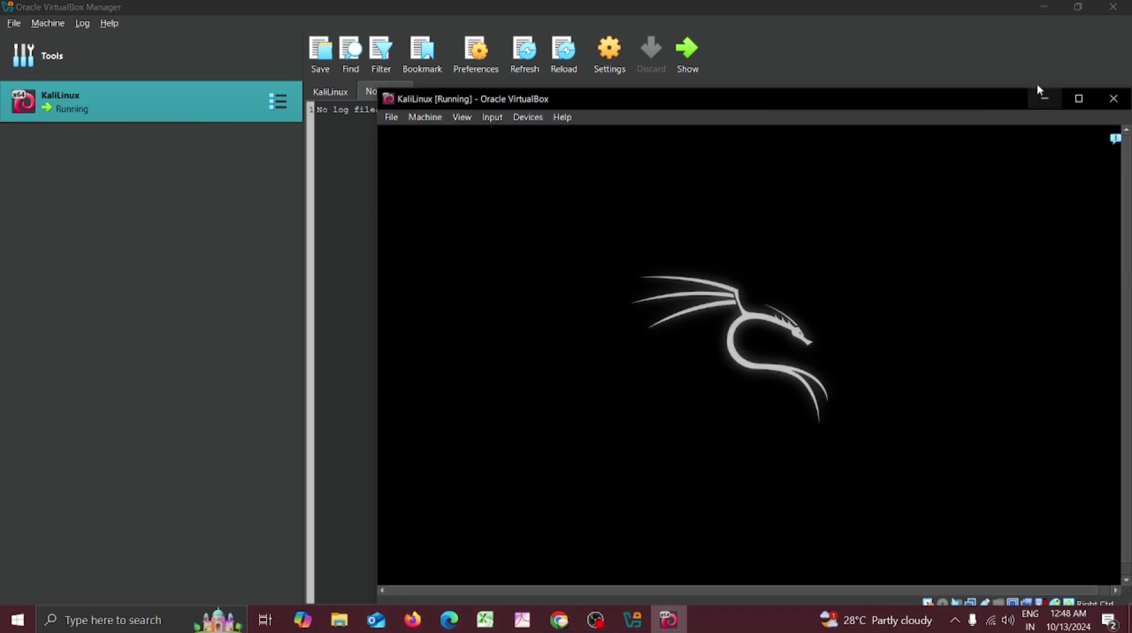
click(1078, 99)
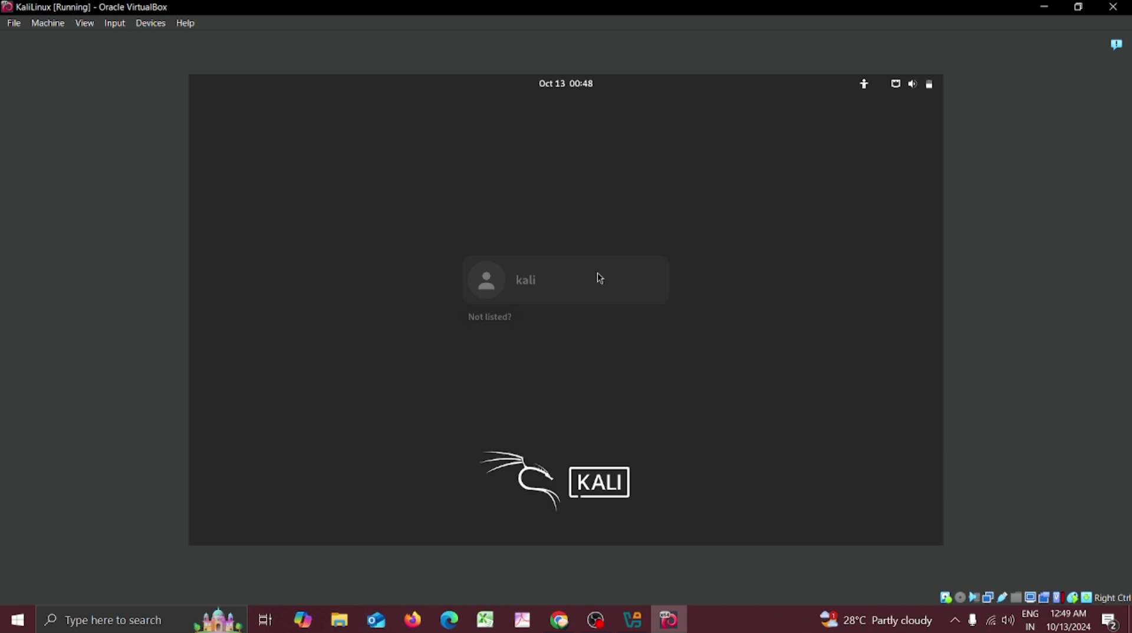
Select the user account and enter the account password to log in to Kali.
click(599, 277)
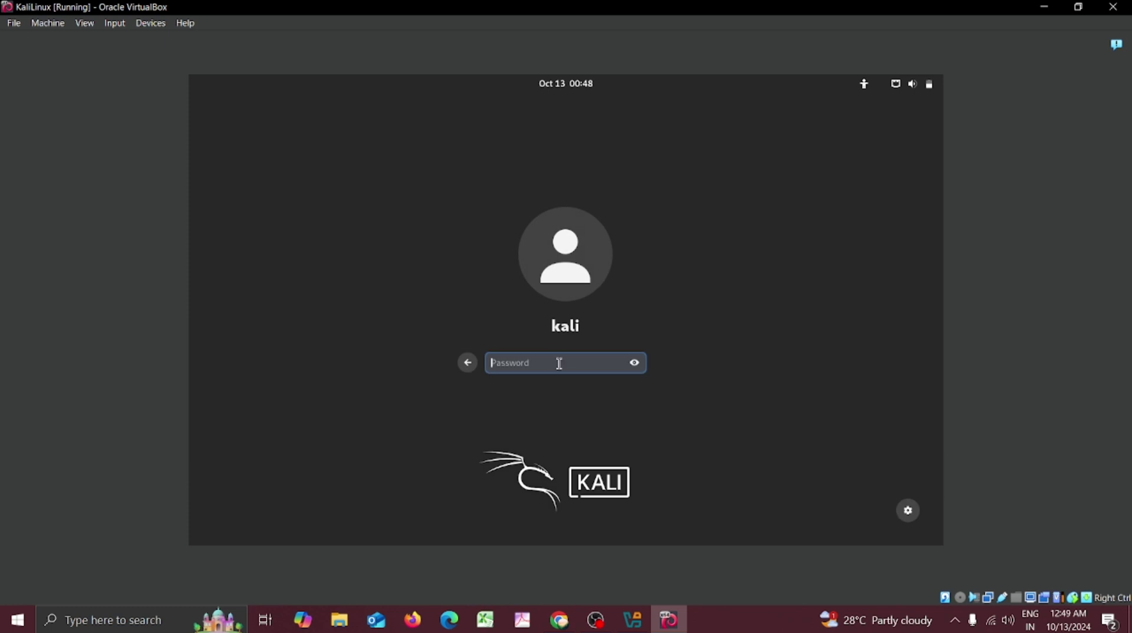
text(kali)
key(Return)
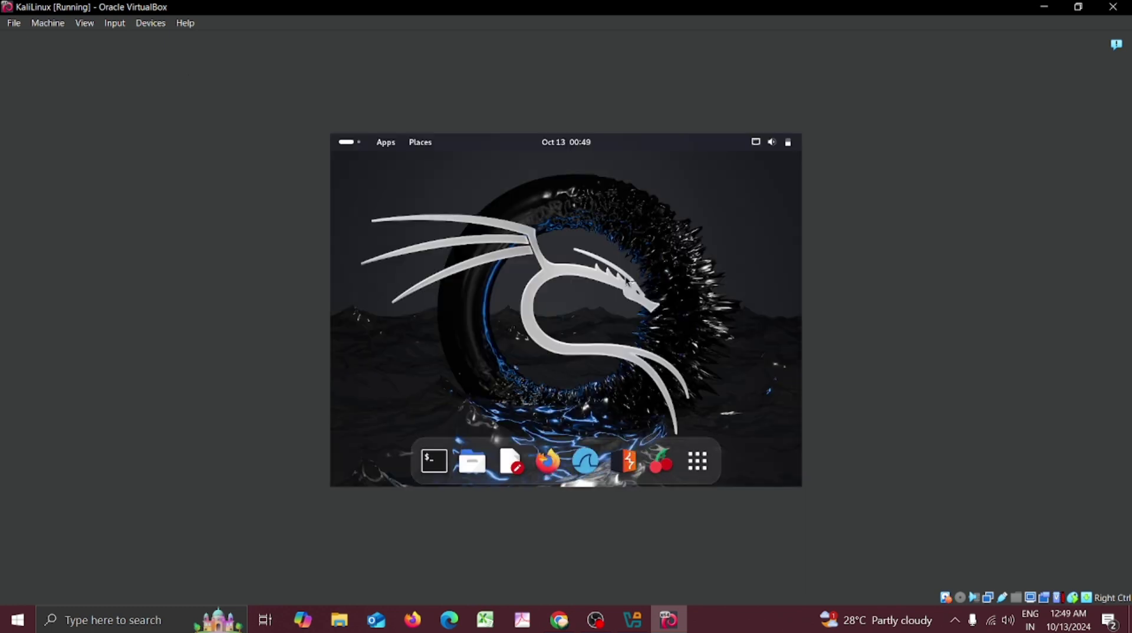
Open a terminal and run sudo apt update && sudo apt upgrade -y, supplying the sudo password.
click(433, 458)
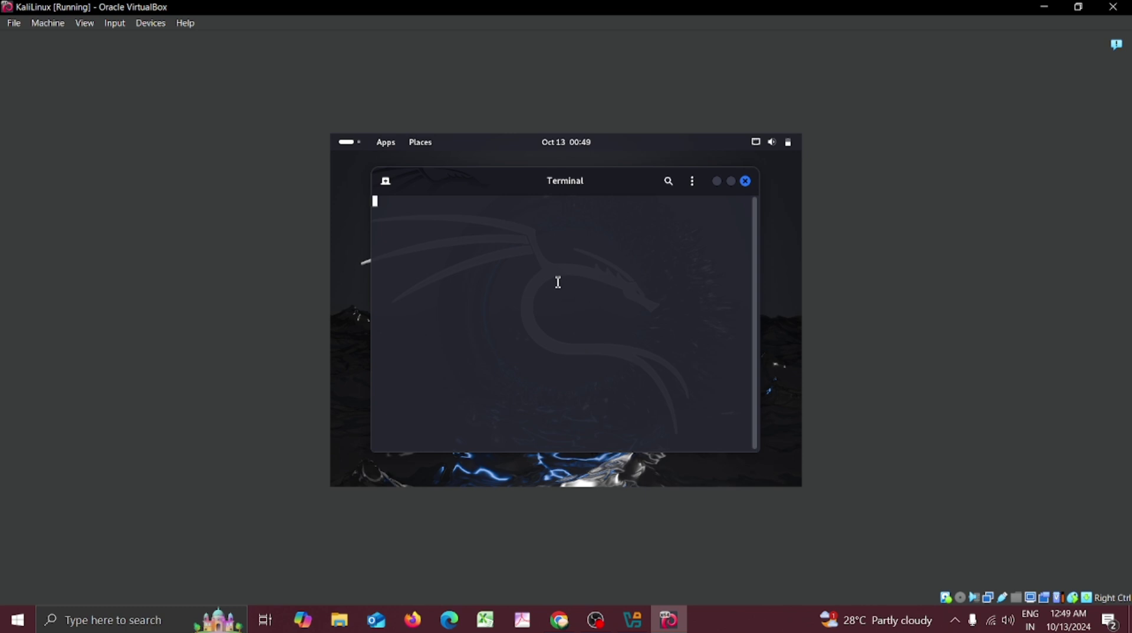
click(768, 222)
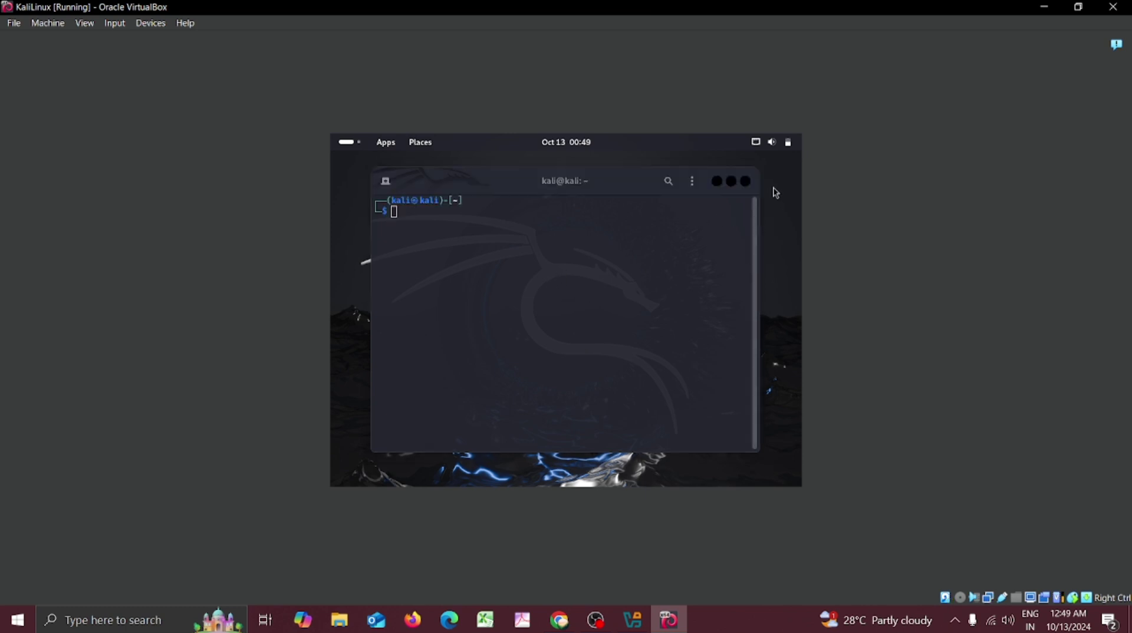
click(385, 142)
mouse_move(420, 142)
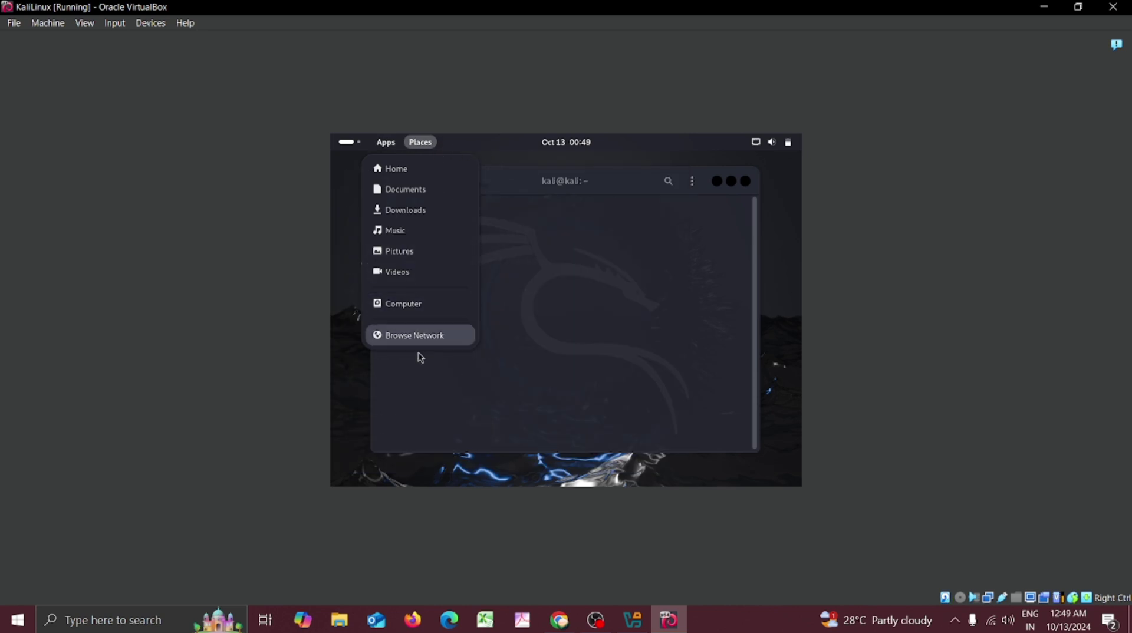
click(350, 142)
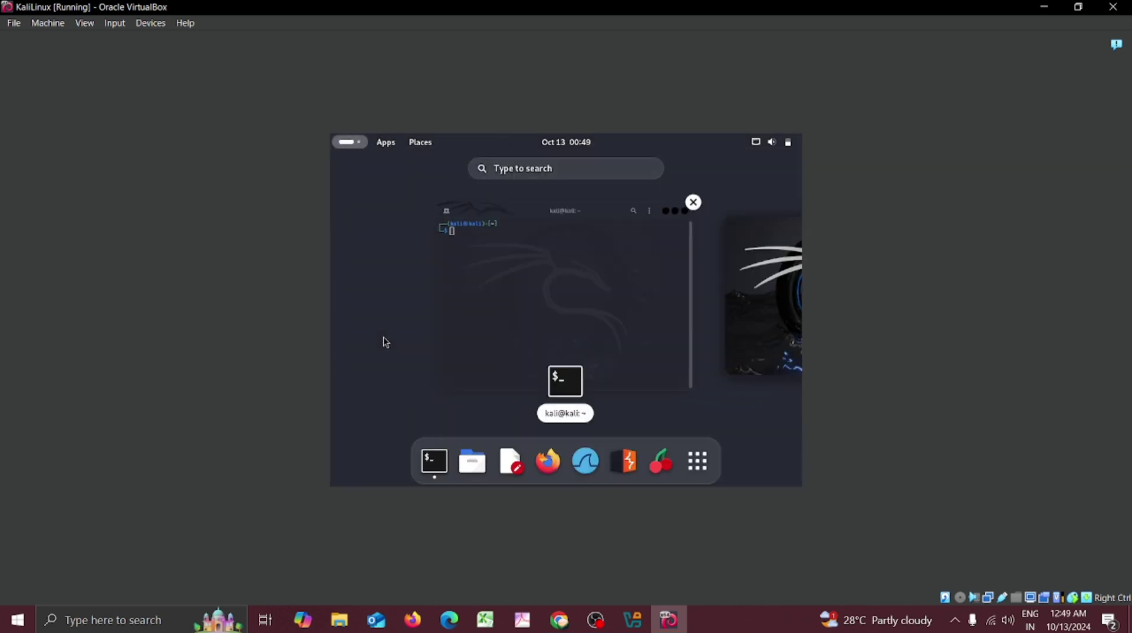
click(536, 294)
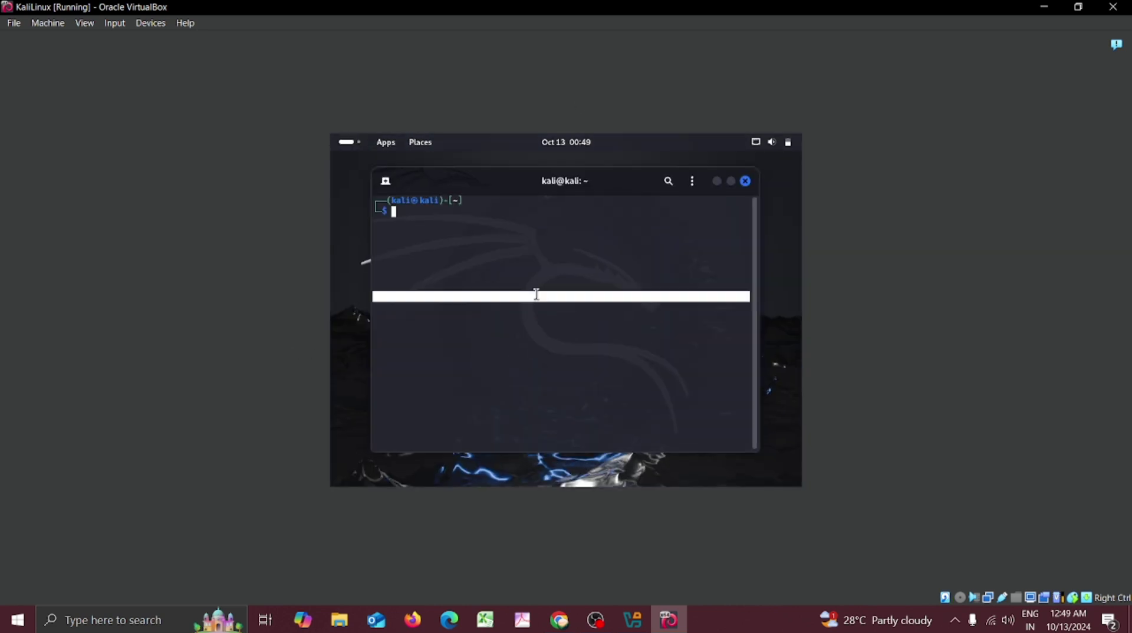
text(sudo apt update && sudo apt upgrade -y)
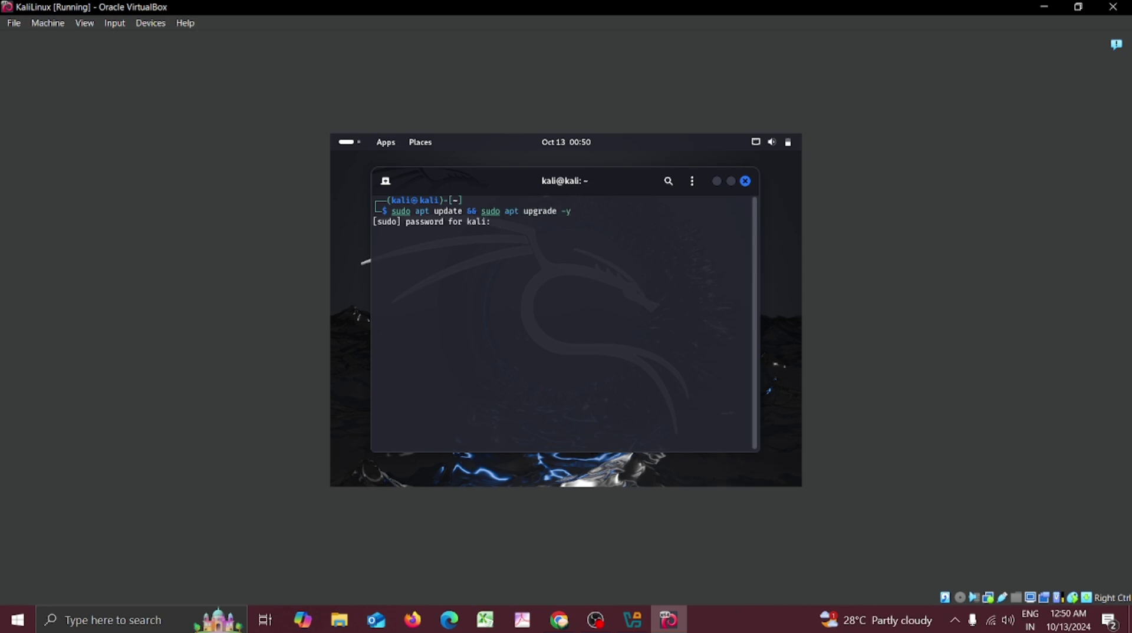
key(Return)
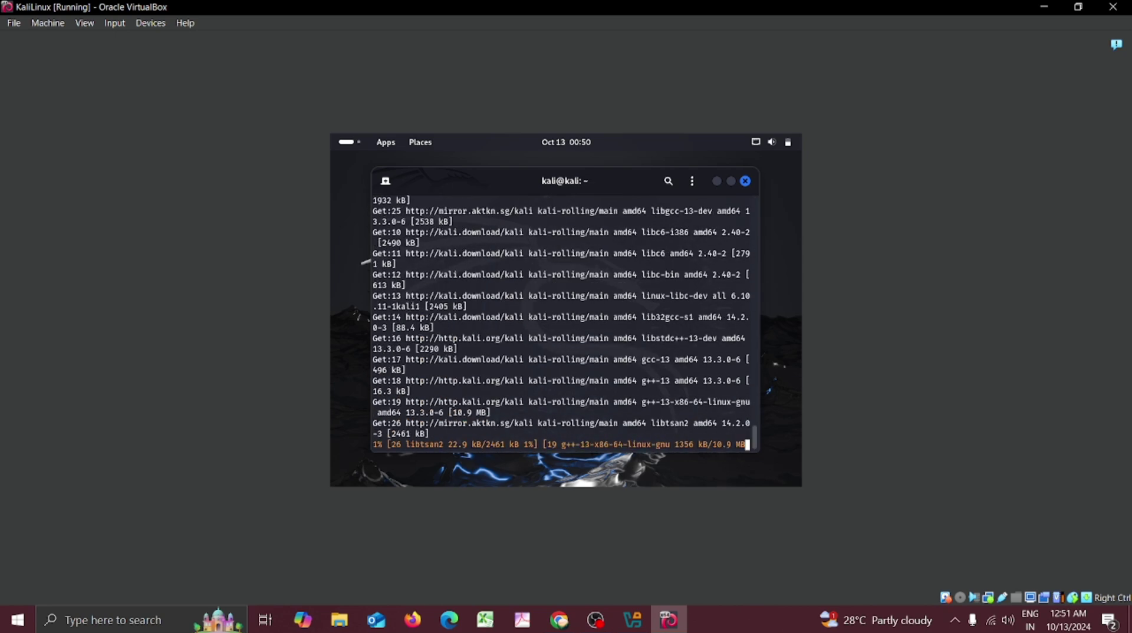